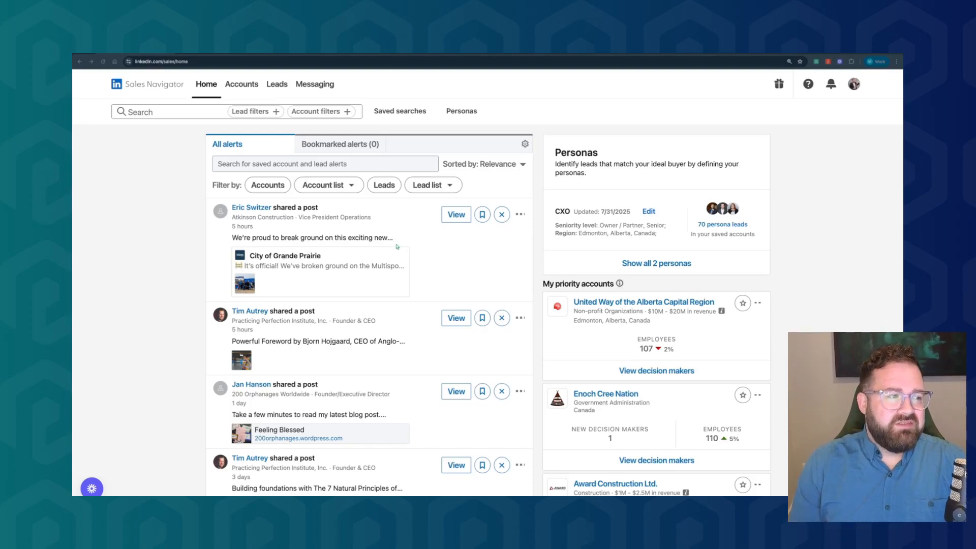
Start a new account search from the saved account searches
{"action": "left_click", "coordinate": [402, 113]}
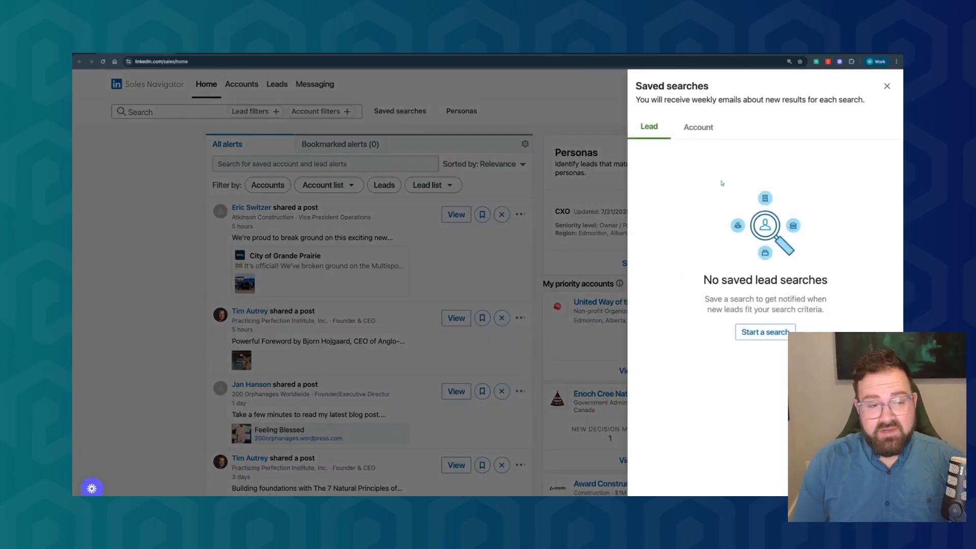
{"action": "left_click", "coordinate": [692, 128]}
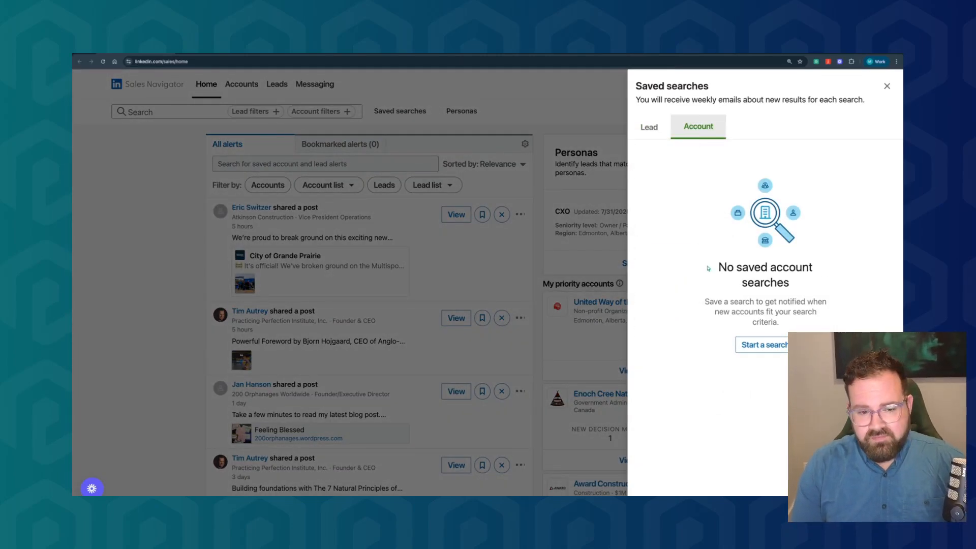
{"action": "left_click", "coordinate": [765, 345]}
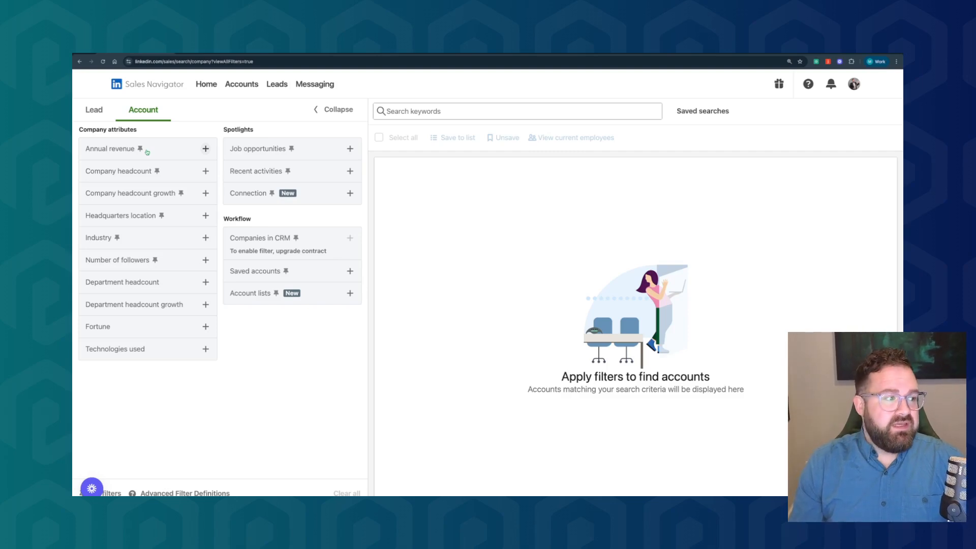
Filter the accounts by headquarters location, including Canada and United States
{"action": "left_click", "coordinate": [131, 217]}
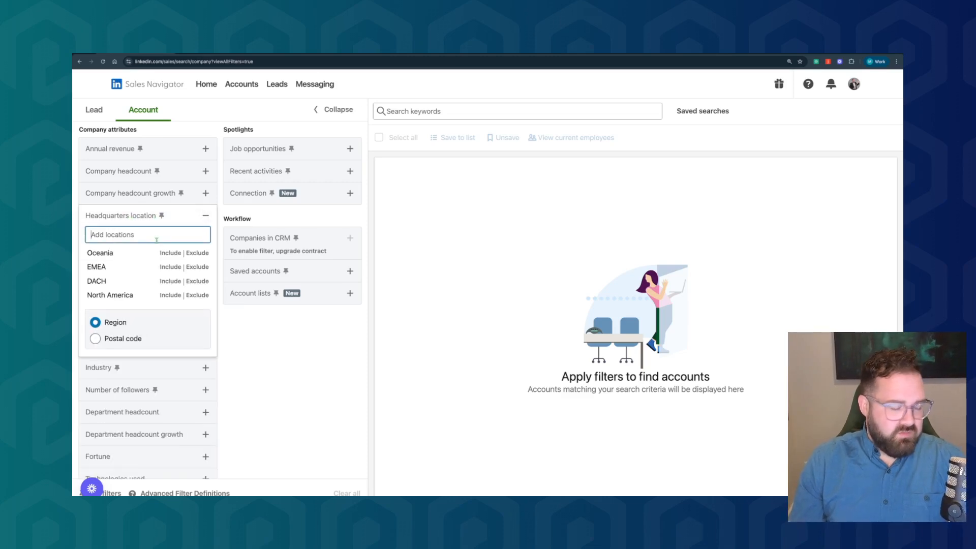
{"action": "type", "text": "Canad"}
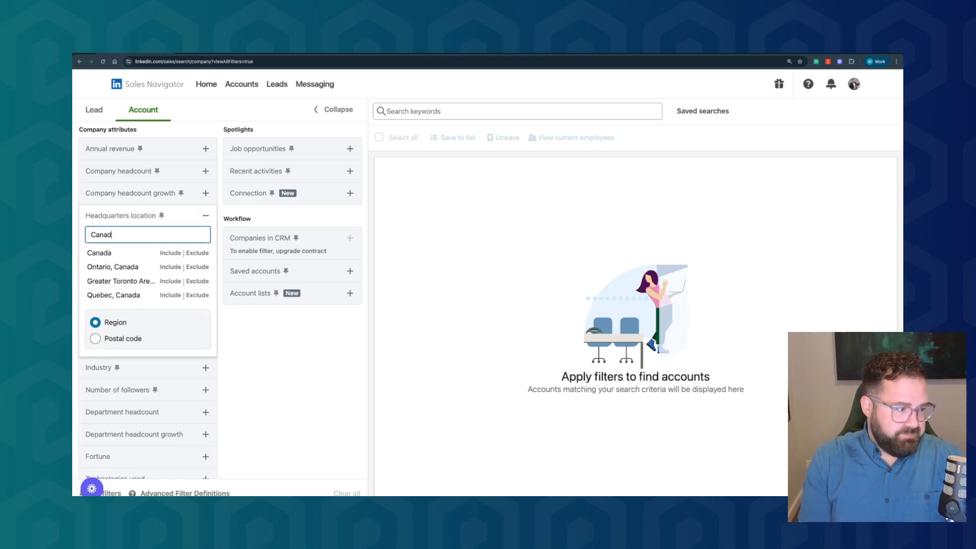
{"action": "left_click", "coordinate": [170, 252]}
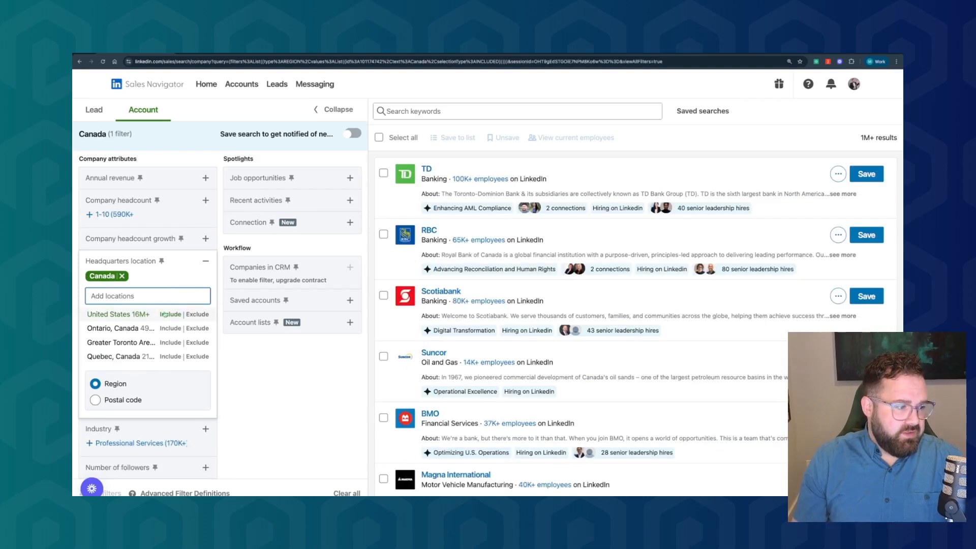
{"action": "left_click", "coordinate": [170, 314]}
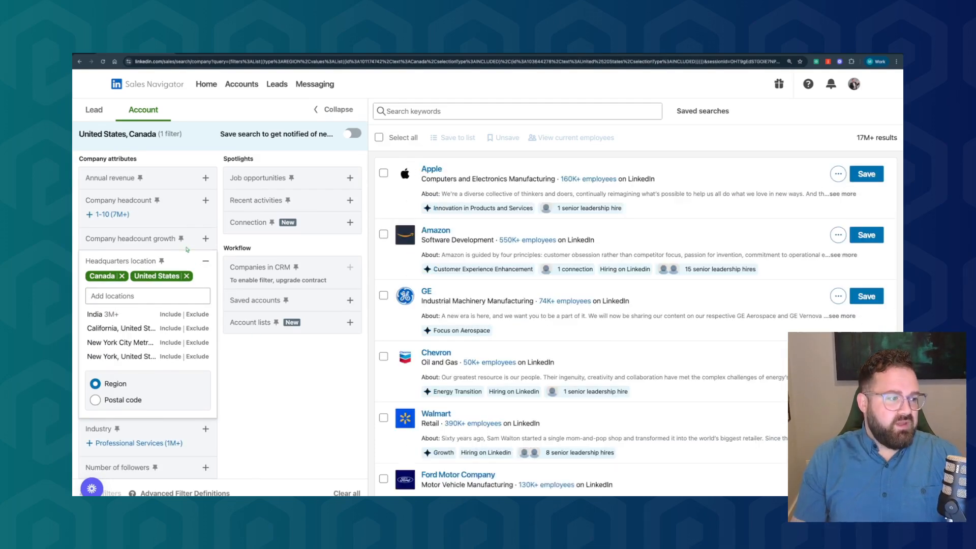
{"action": "left_click", "coordinate": [176, 223]}
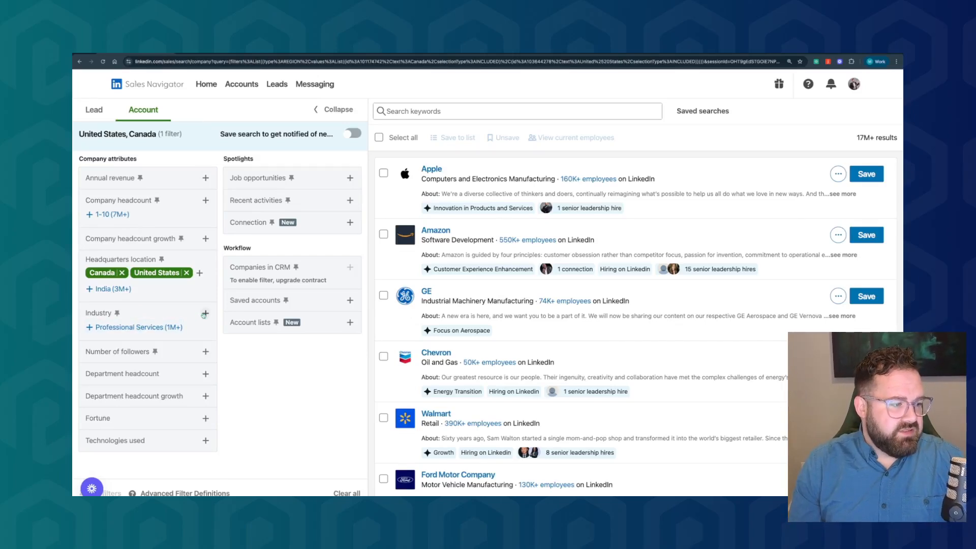
Add an industry filter that includes Golf Courses and Country Clubs
{"action": "left_click", "coordinate": [204, 313]}
{"action": "type", "text": "G"}
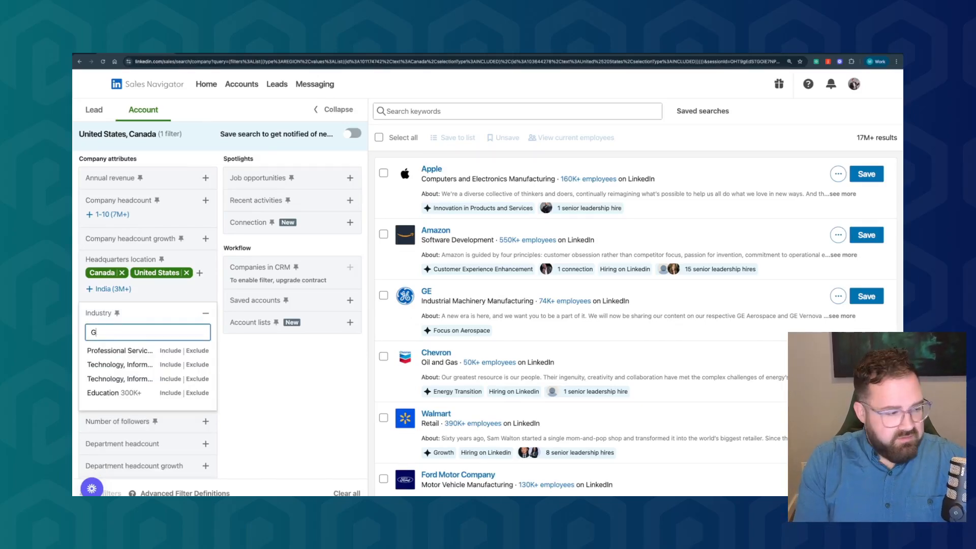
{"action": "type", "text": "ol"}
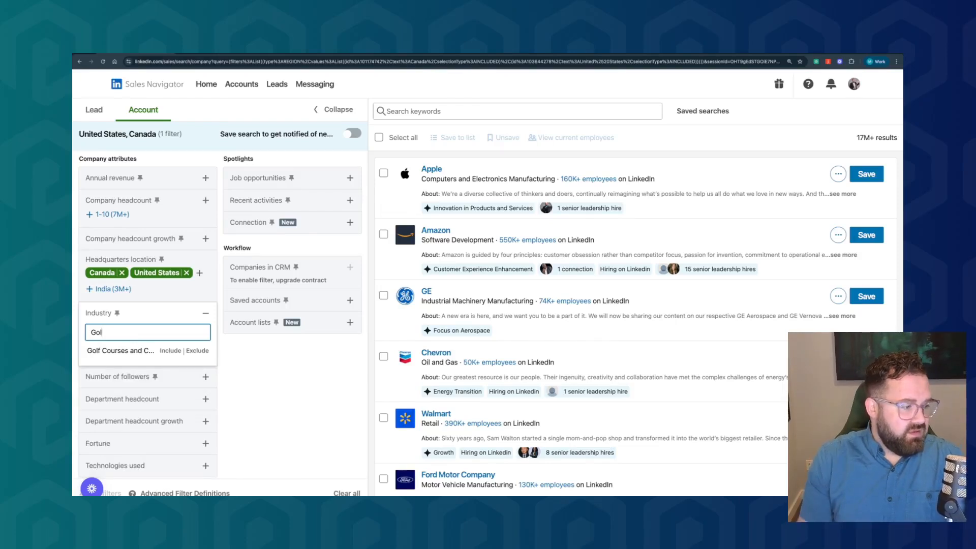
{"action": "left_click", "coordinate": [172, 350]}
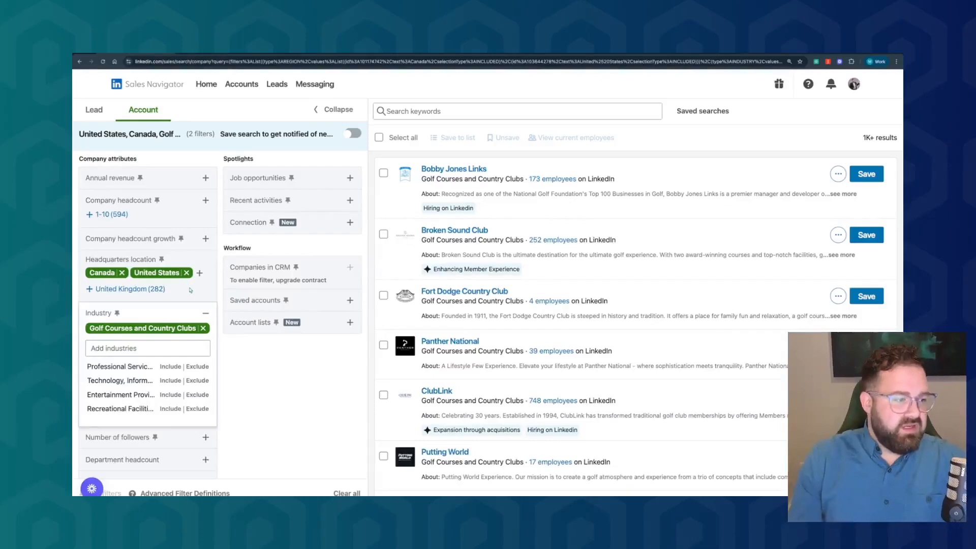
{"action": "left_click", "coordinate": [190, 295]}
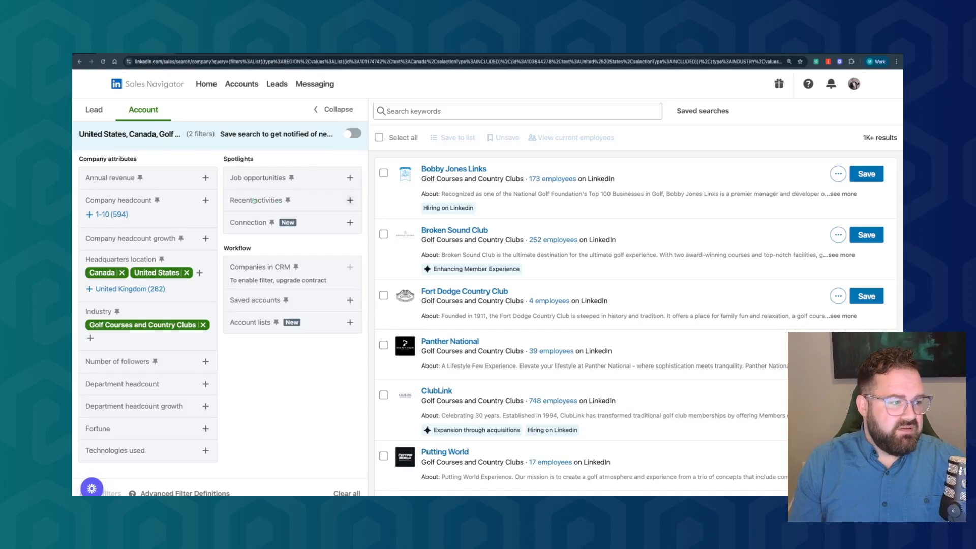
Try the recent senior leadership changes filter and look at the Technologies used filter
{"action": "left_click", "coordinate": [254, 201]}
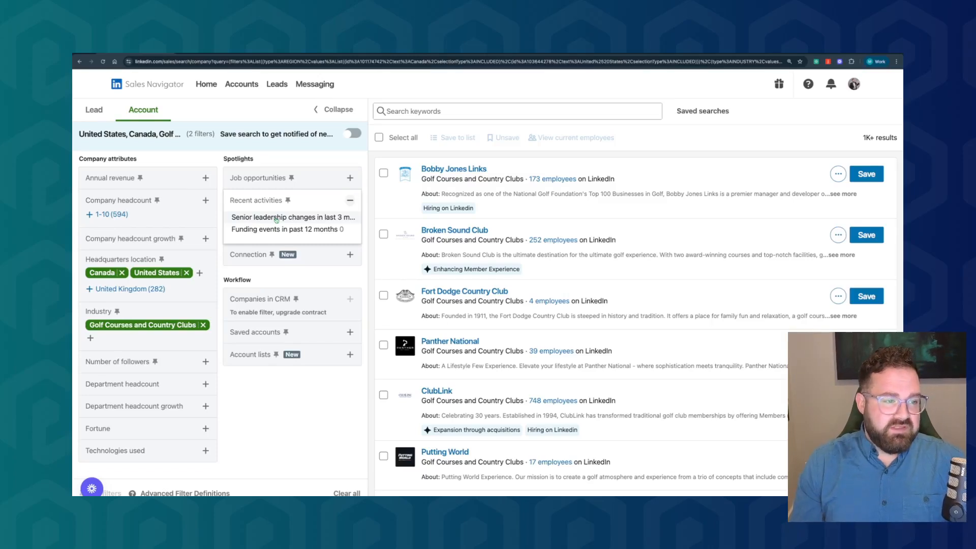
{"action": "left_click", "coordinate": [276, 217]}
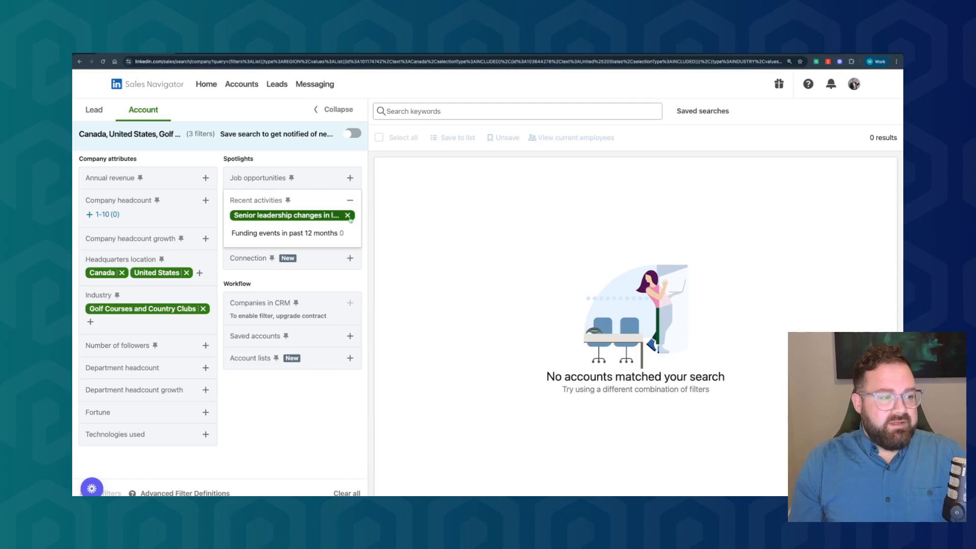
{"action": "left_click", "coordinate": [348, 216]}
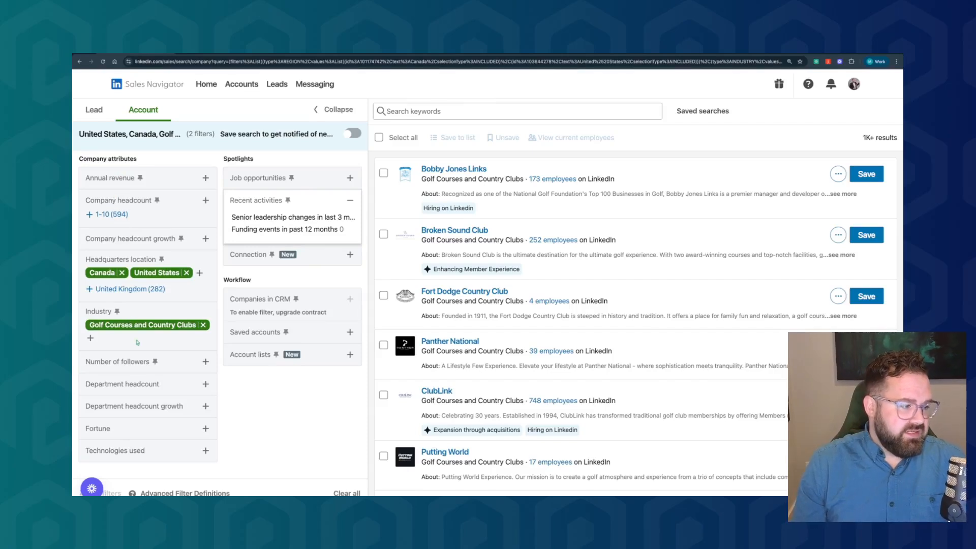
{"action": "left_click", "coordinate": [131, 455]}
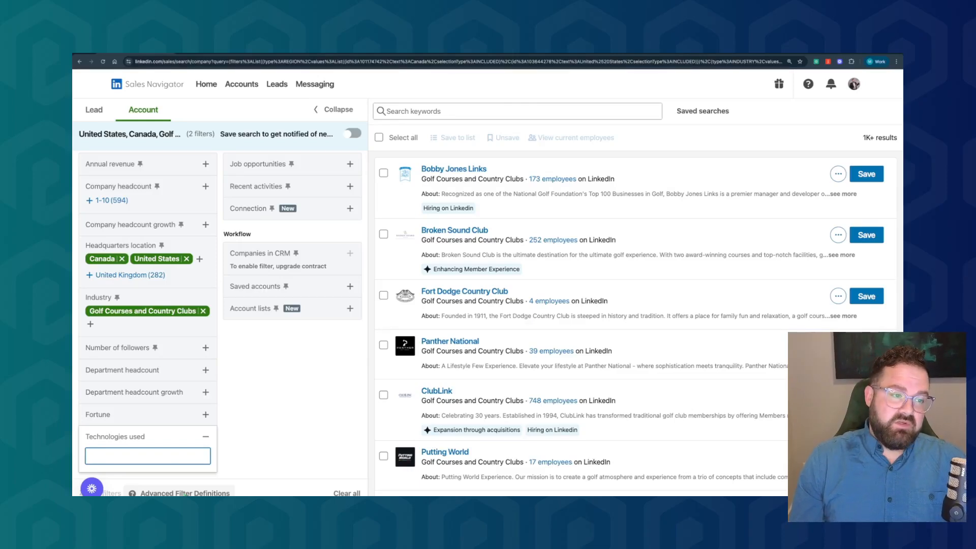
{"action": "left_click", "coordinate": [206, 438]}
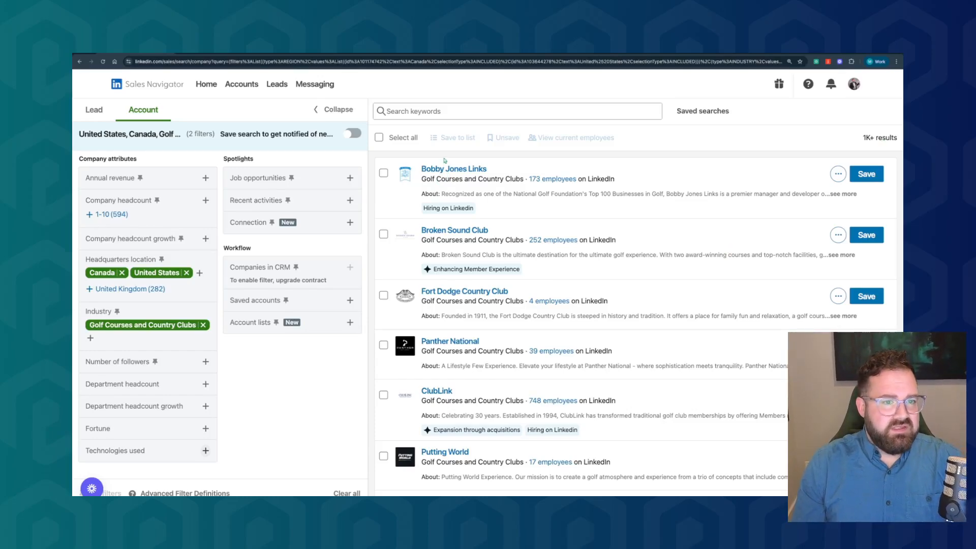
Save the filtered account search to get notified of new results and dismiss the notice
{"action": "left_click", "coordinate": [703, 112]}
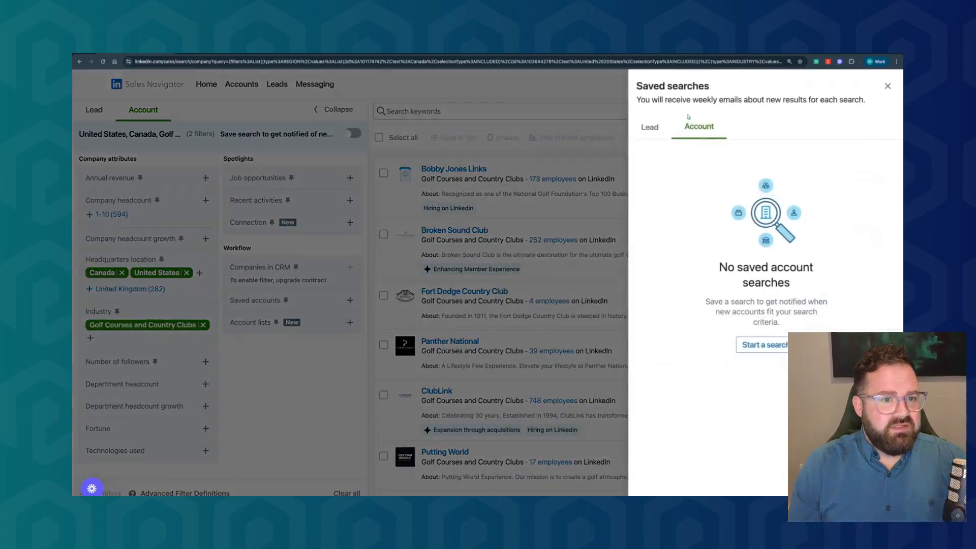
{"action": "left_click", "coordinate": [887, 86]}
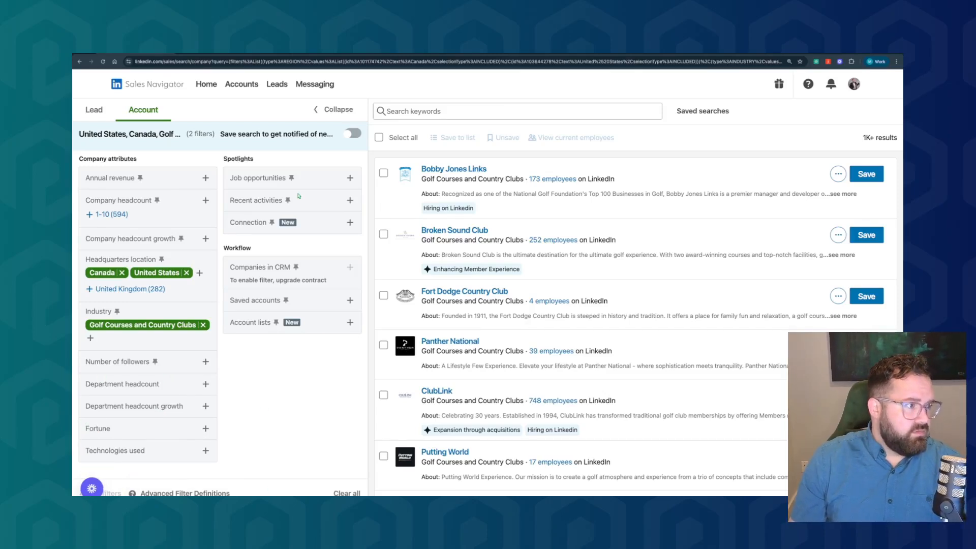
{"action": "left_click", "coordinate": [352, 133]}
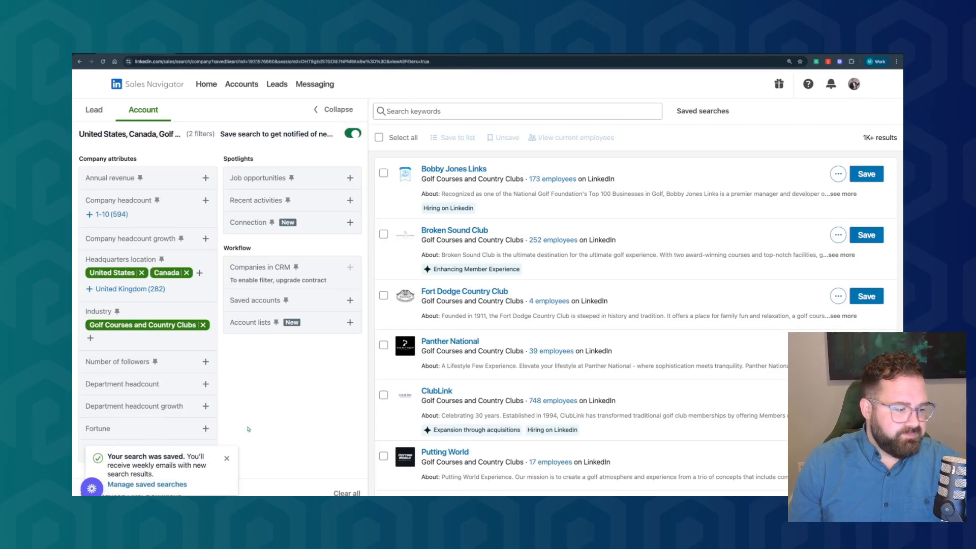
{"action": "left_click", "coordinate": [225, 460]}
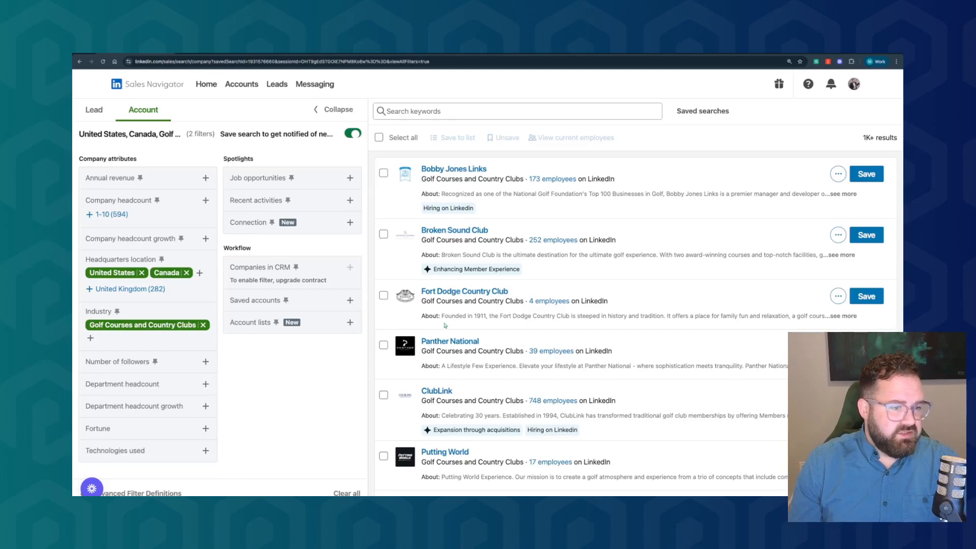
Select all accounts on the results page and start a new account list named "Golf & Country Clubs in North America"
{"action": "left_click", "coordinate": [379, 138]}
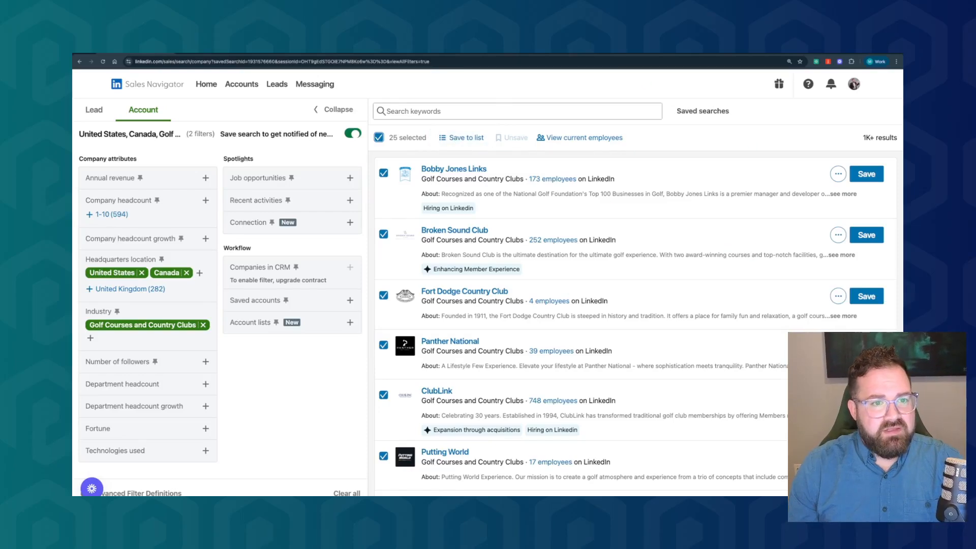
{"action": "left_click", "coordinate": [468, 139]}
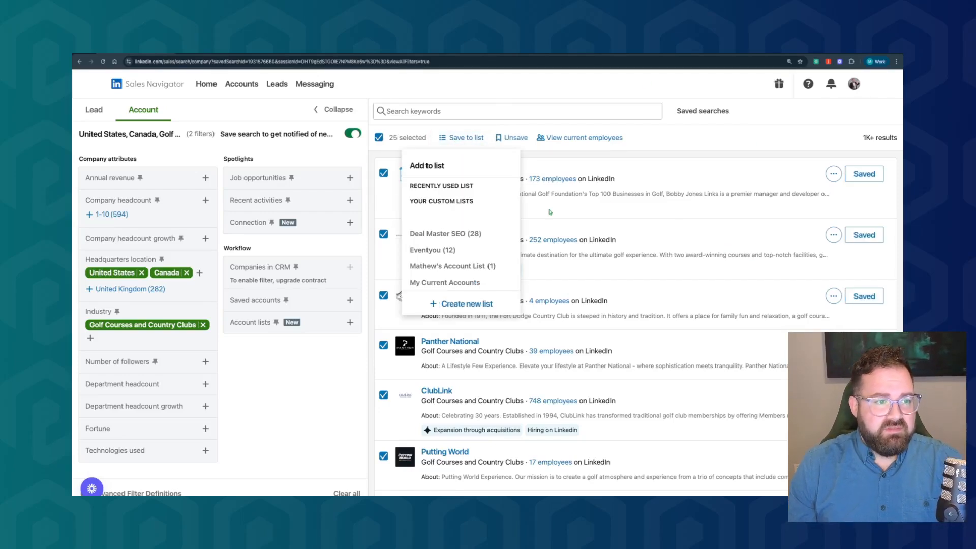
{"action": "left_click", "coordinate": [470, 305]}
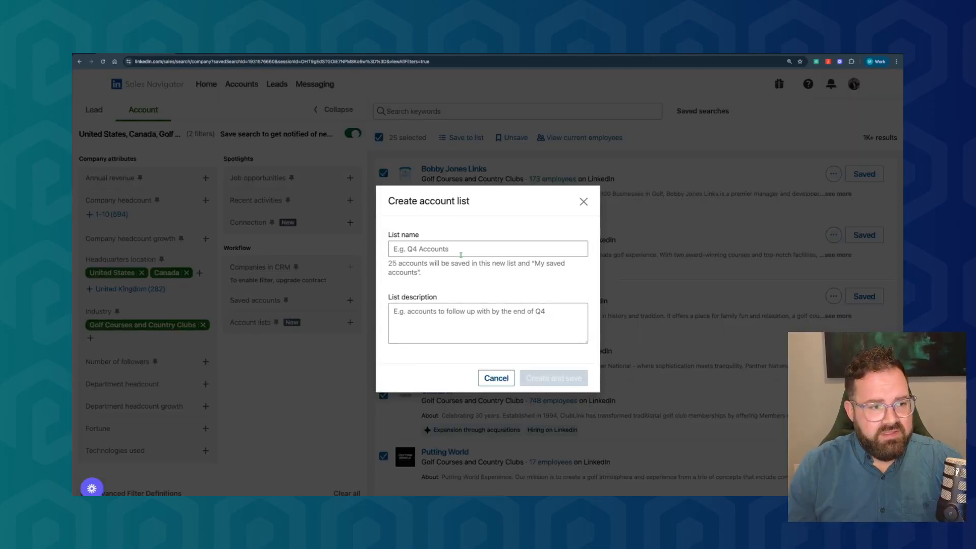
{"action": "type", "text": "Gol"}
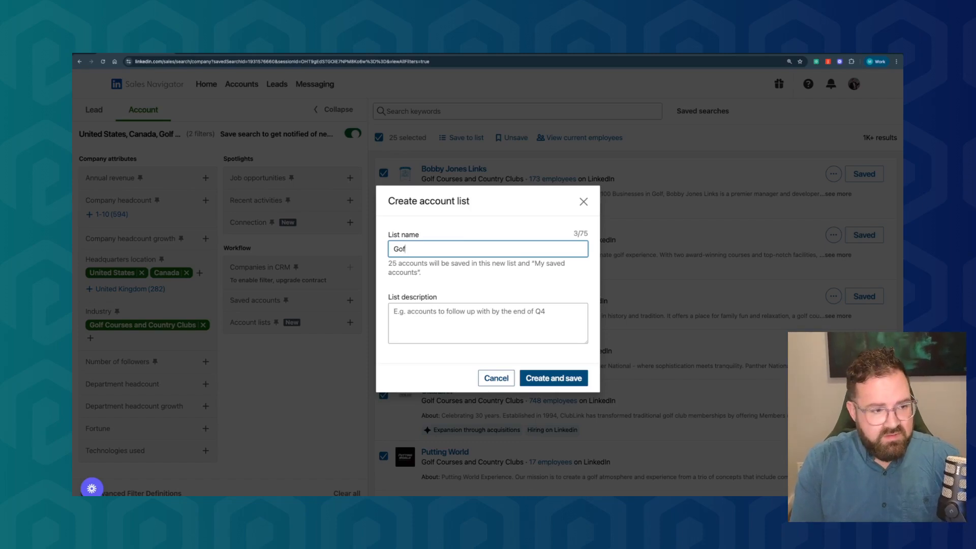
{"action": "type", "text": "f & Country Clubs "}
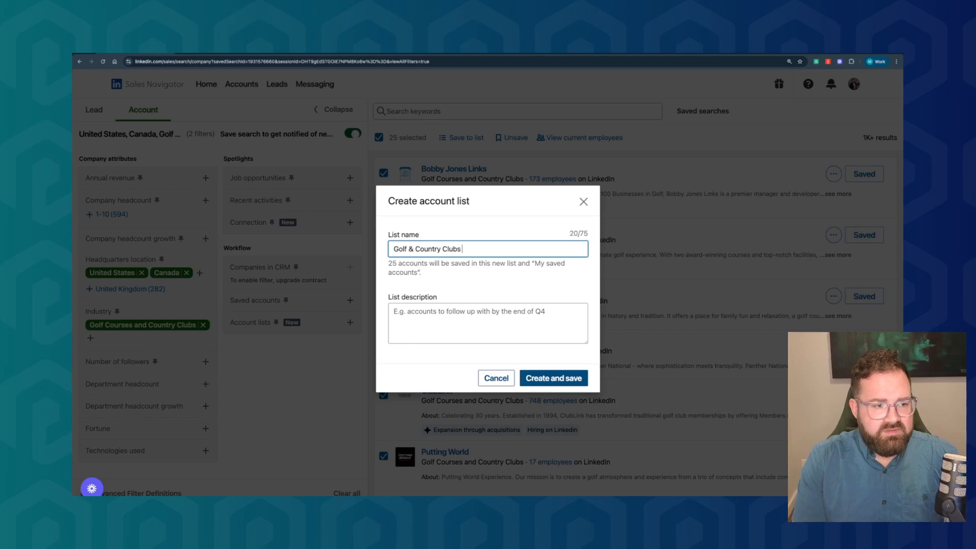
{"action": "type", "text": "in Nor"}
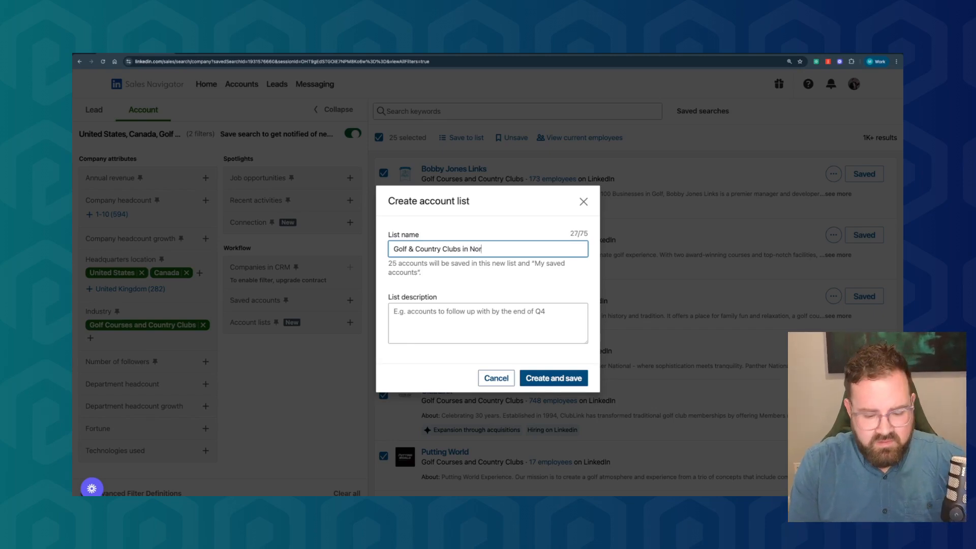
{"action": "type", "text": "thaAmerica"}
Describe the list as "All of the golf and country clubs in North America currently on Linkedin" and save it with the selected accounts
{"action": "left_click", "coordinate": [441, 314]}
{"action": "type", "text": "All of the golf and country"}
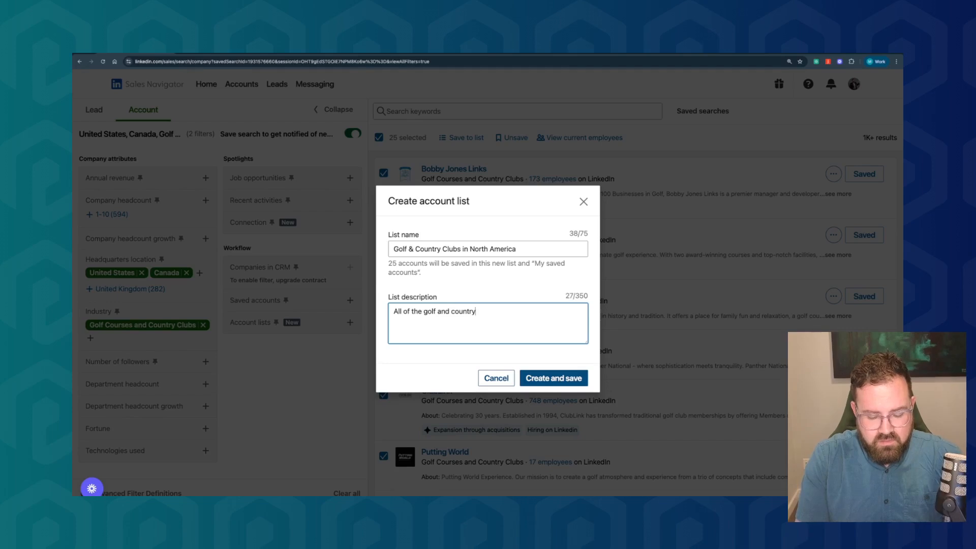
{"action": "type", "text": " clubs in No"}
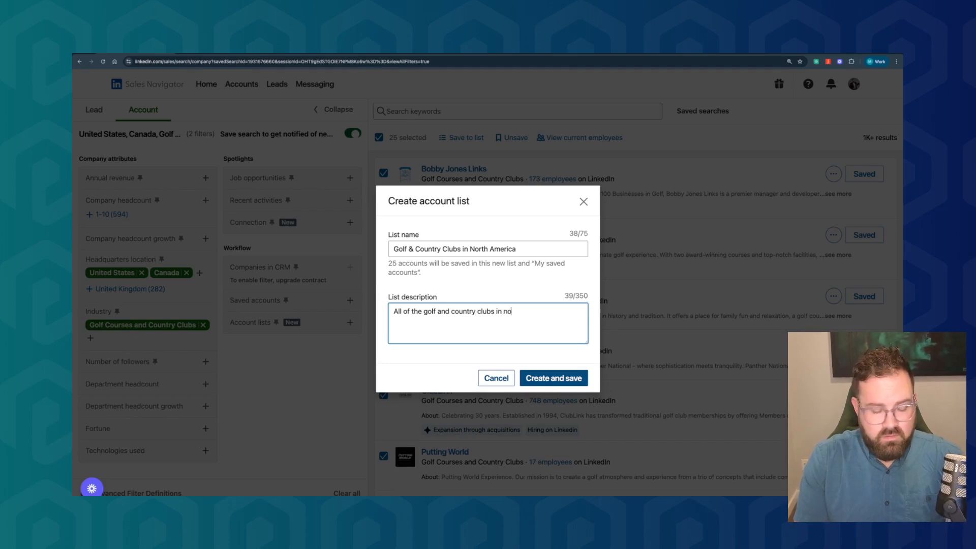
{"action": "type", "text": "rth America"}
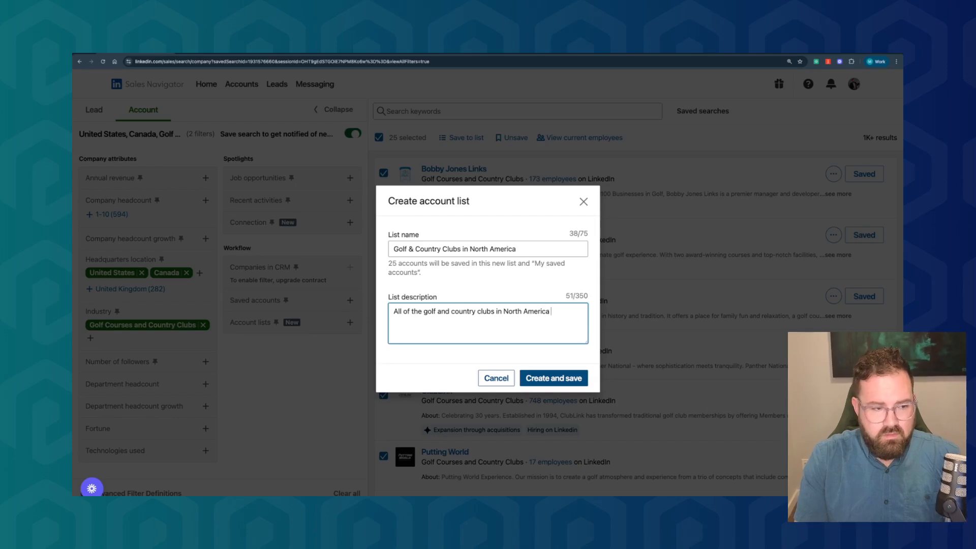
{"action": "key", "text": "Return"}
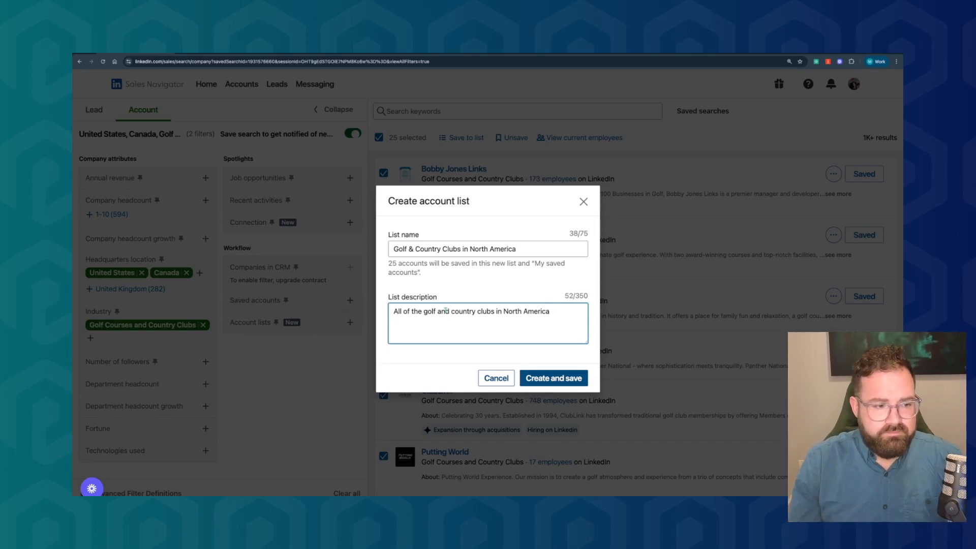
{"action": "type", "text": "currently on Linkedin"}
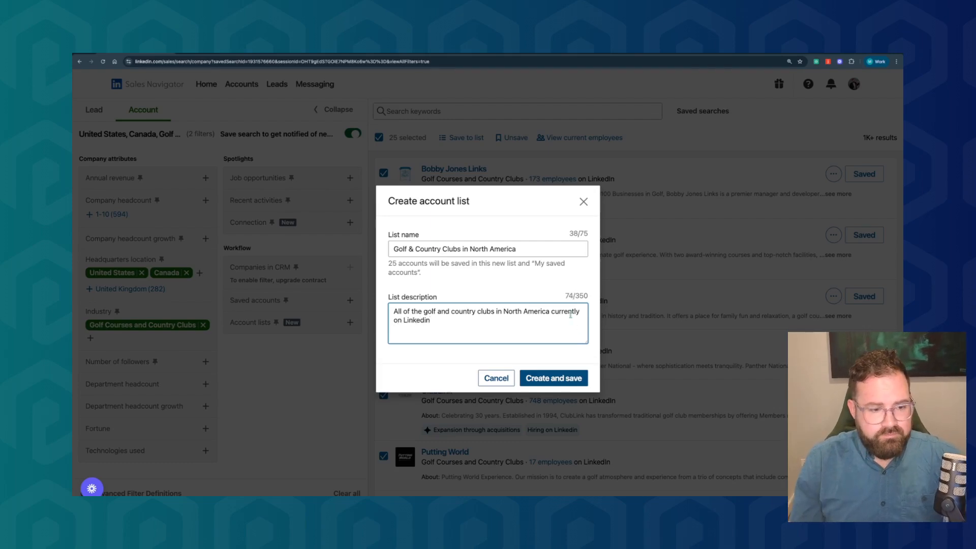
{"action": "left_click", "coordinate": [568, 376]}
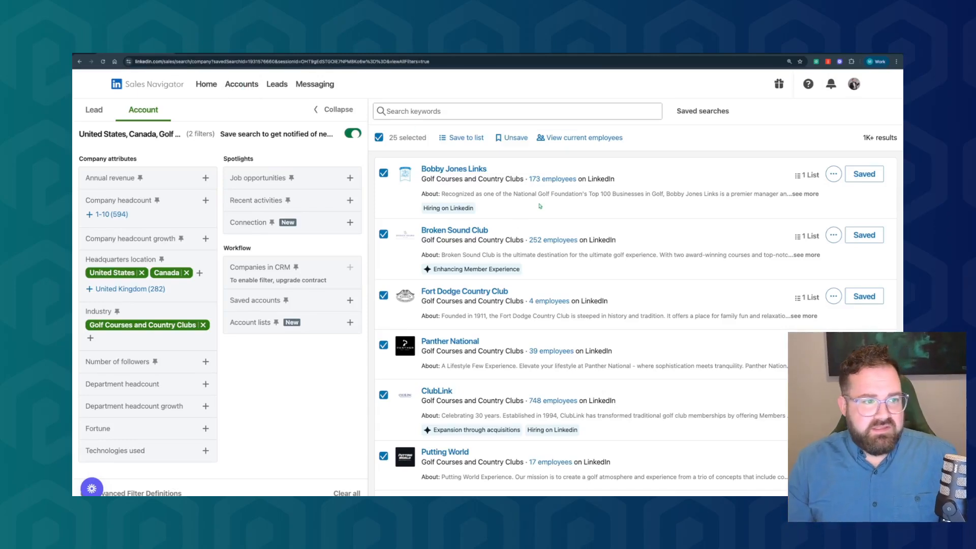
Look at the lists offered for the selected accounts and skim the search results
{"action": "left_click", "coordinate": [469, 139]}
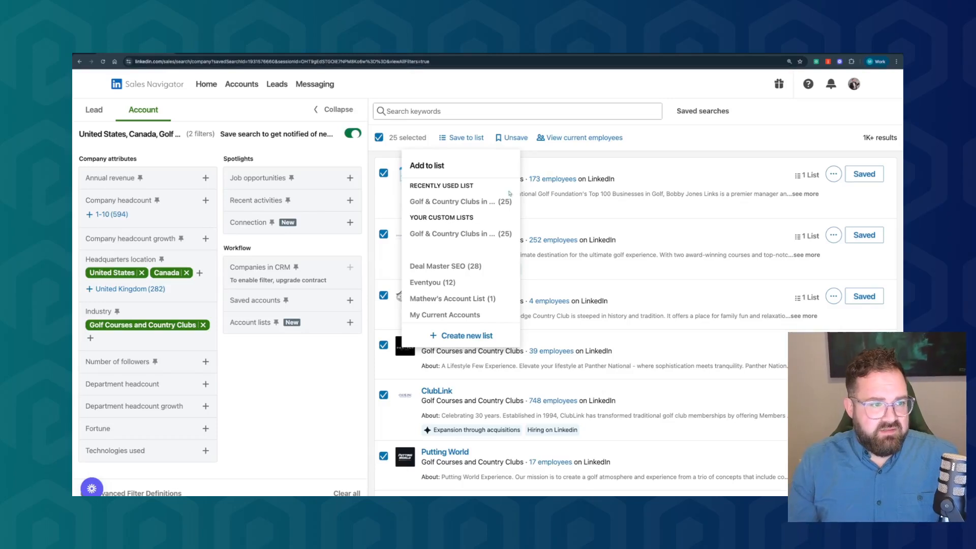
{"action": "left_click", "coordinate": [570, 162]}
{"action": "scroll", "coordinate": [641, 161], "scroll_direction": "down", "scroll_amount": 15}
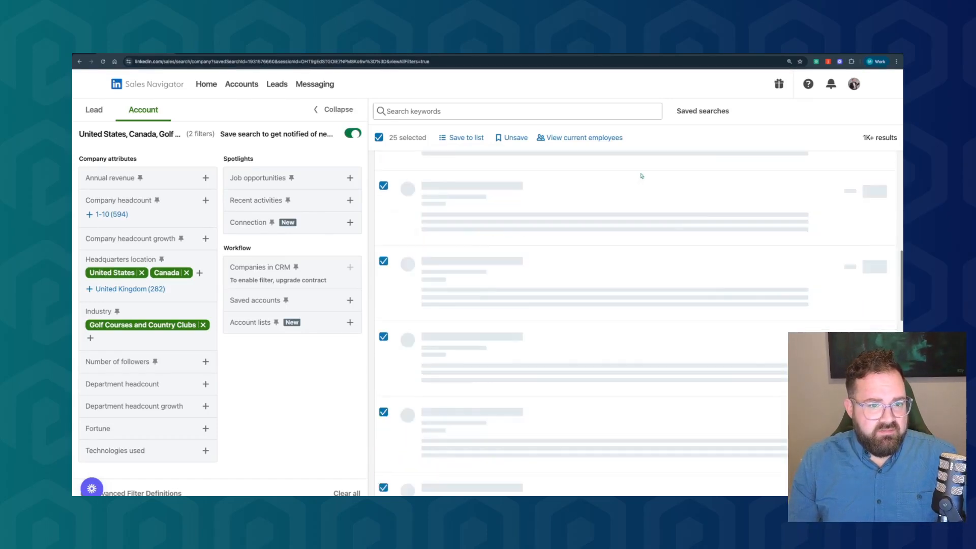
{"action": "scroll", "coordinate": [634, 287], "scroll_direction": "up", "scroll_amount": 15}
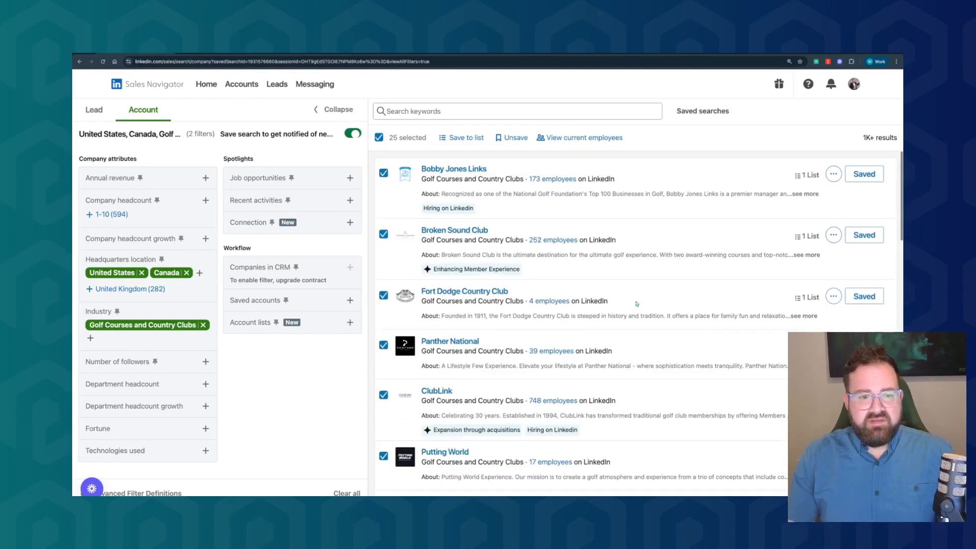
Open the "Golf & Country Clubs in North America" list from the saved accounts
{"action": "left_click", "coordinate": [230, 88]}
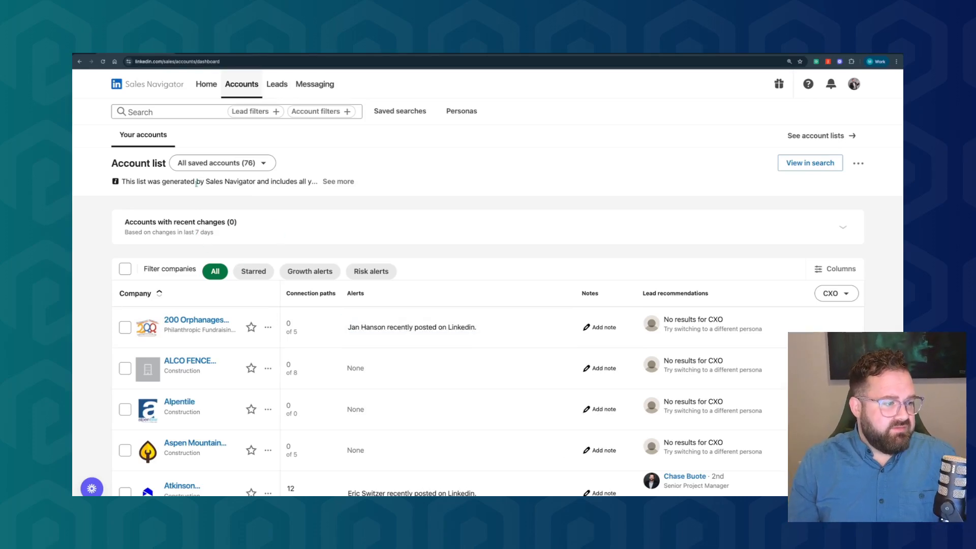
{"action": "scroll", "coordinate": [216, 284], "scroll_direction": "down", "scroll_amount": 10}
{"action": "scroll", "coordinate": [216, 284], "scroll_direction": "up", "scroll_amount": 10}
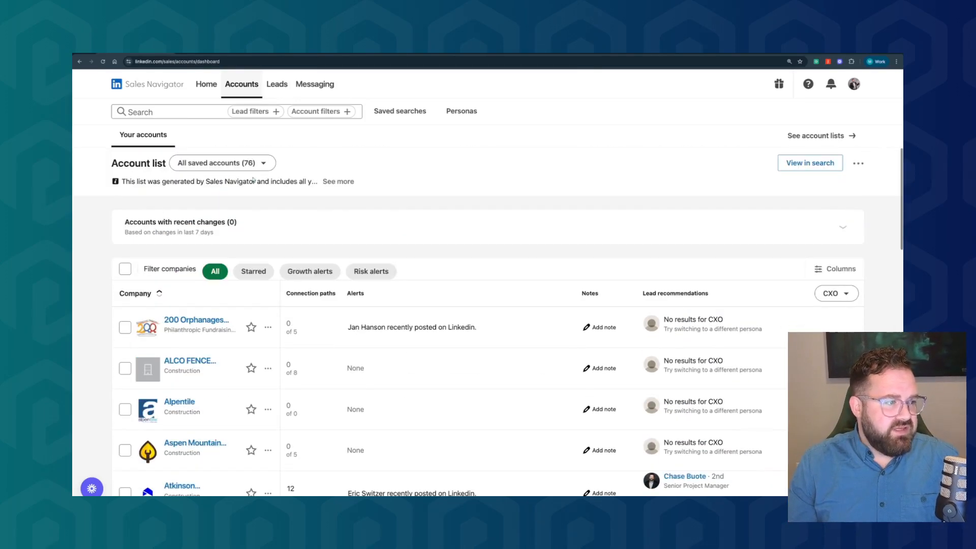
{"action": "left_click", "coordinate": [231, 163]}
{"action": "left_click", "coordinate": [236, 243]}
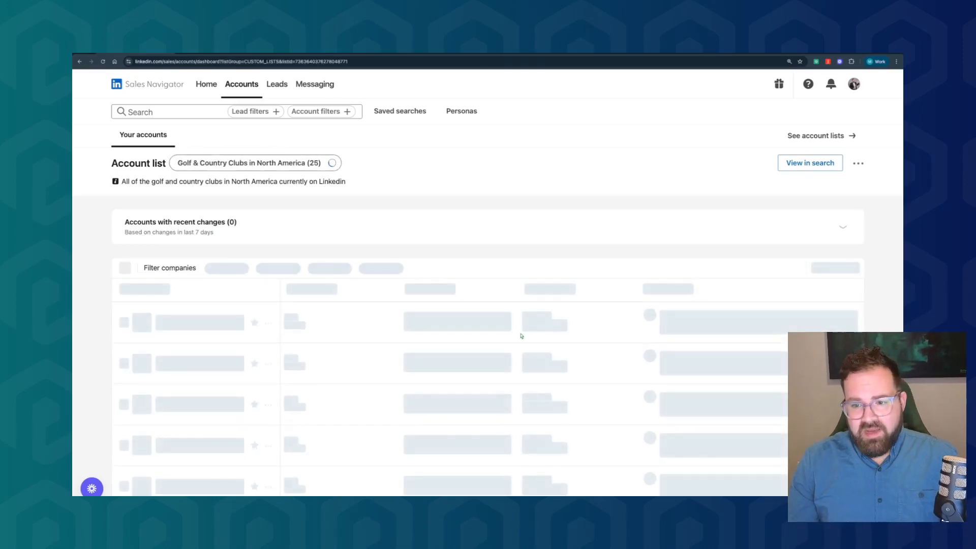
Look through the list's accounts and switch the lead recommendations persona to All employees
{"action": "scroll", "coordinate": [459, 383], "scroll_direction": "down", "scroll_amount": 2}
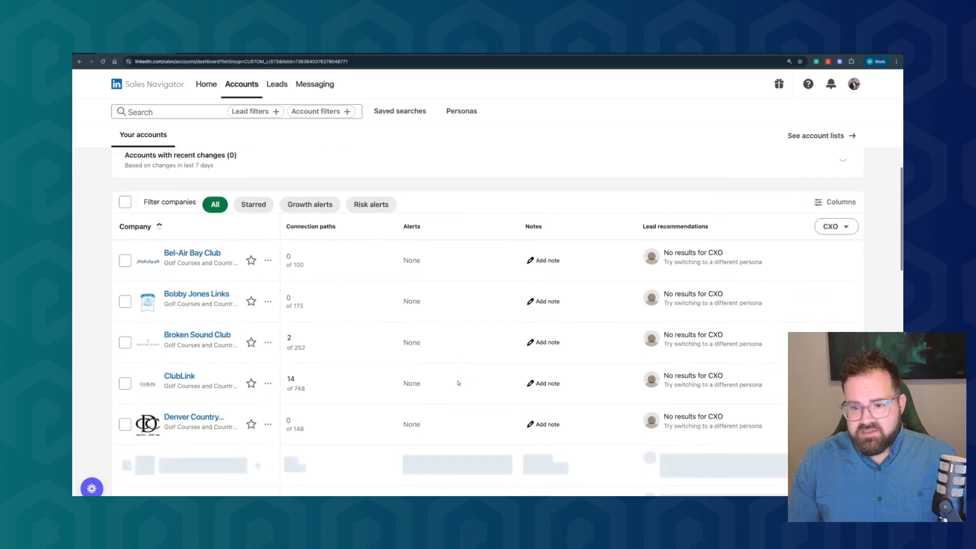
{"action": "scroll", "coordinate": [259, 322], "scroll_direction": "down", "scroll_amount": 3}
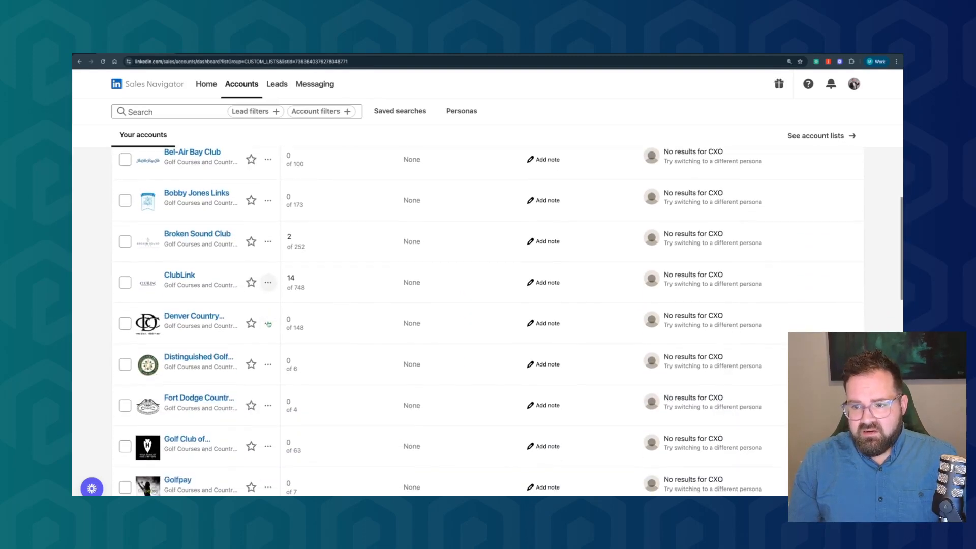
{"action": "scroll", "coordinate": [543, 256], "scroll_direction": "up", "scroll_amount": 4}
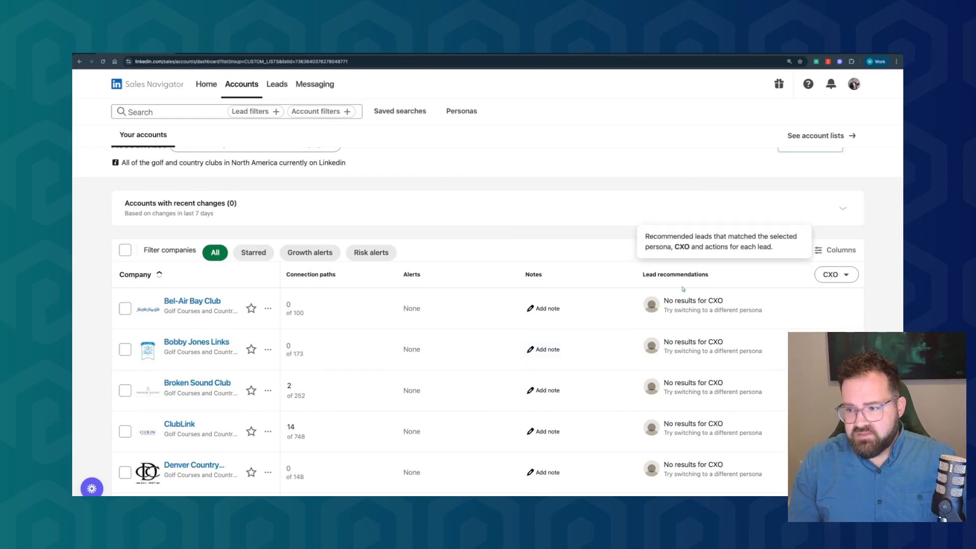
{"action": "scroll", "coordinate": [683, 289], "scroll_direction": "down", "scroll_amount": 10}
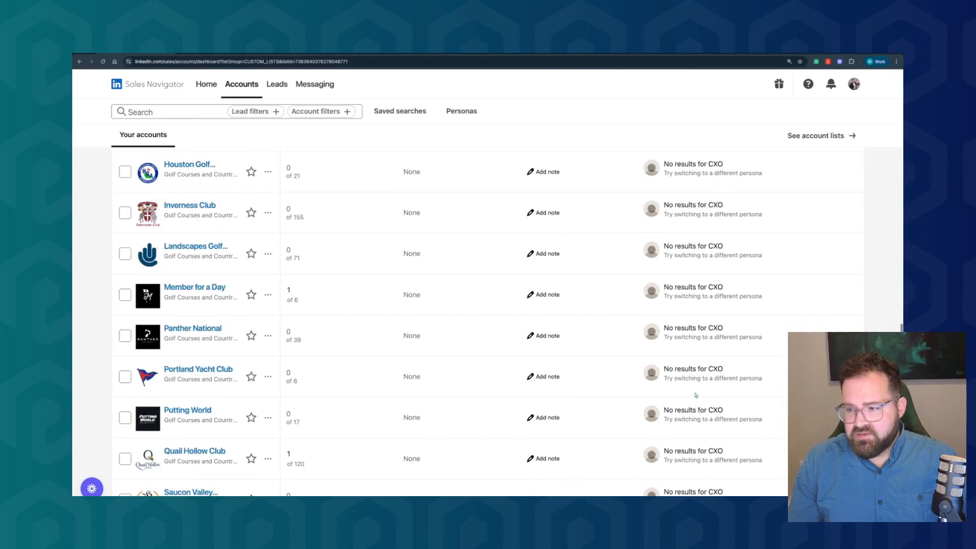
{"action": "scroll", "coordinate": [709, 278], "scroll_direction": "up", "scroll_amount": 10}
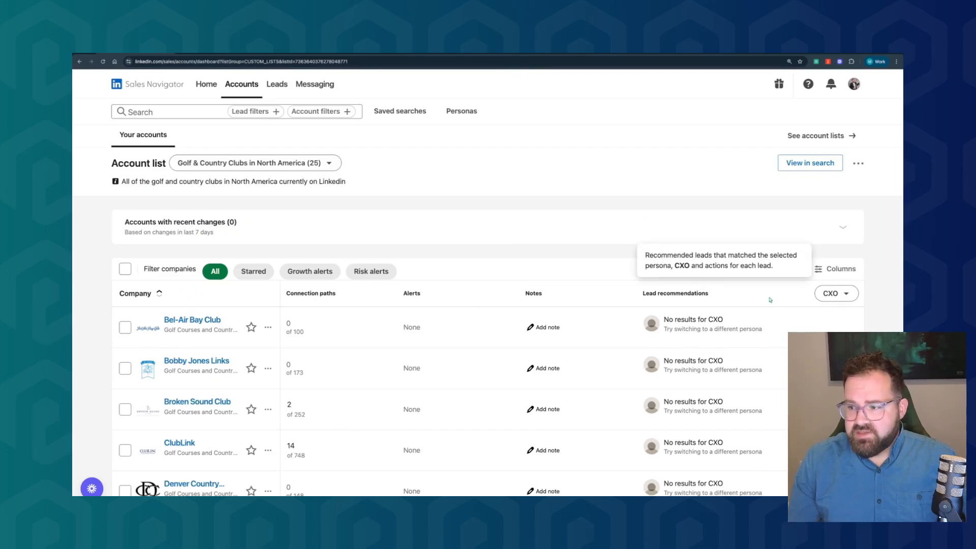
{"action": "left_click", "coordinate": [820, 299]}
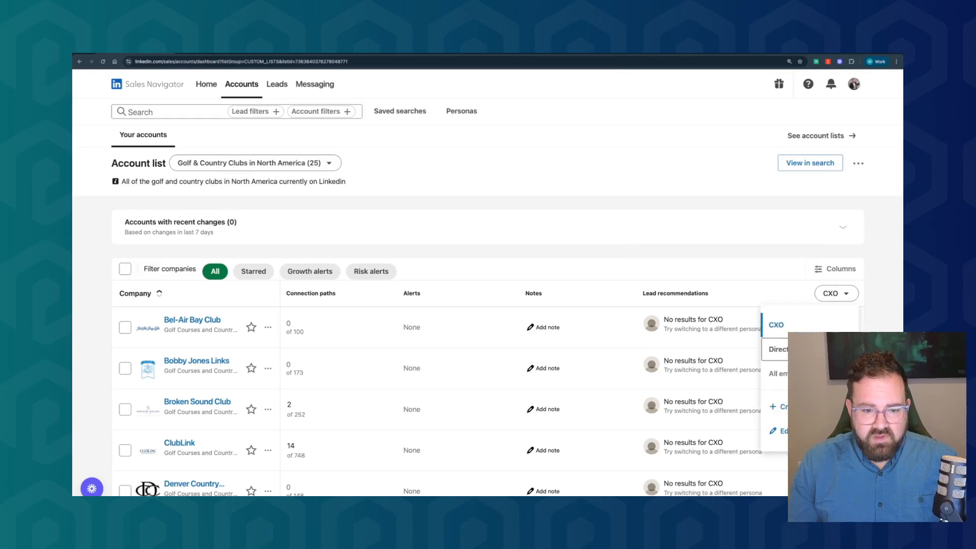
{"action": "left_click", "coordinate": [777, 373]}
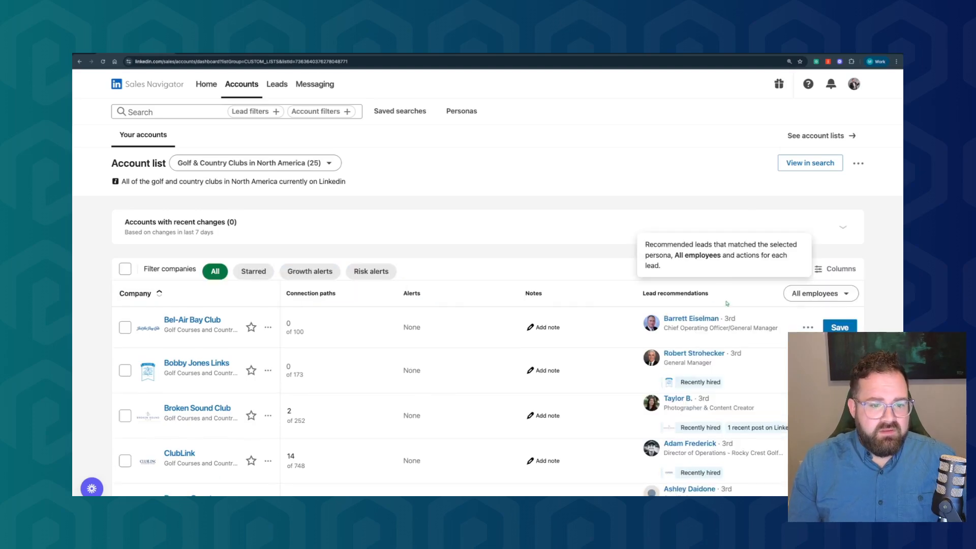
Save the recommended Bel-Air Bay Club lead and start a new lead list named "Golf Course Management North America"
{"action": "scroll", "coordinate": [750, 374], "scroll_direction": "down", "scroll_amount": 2}
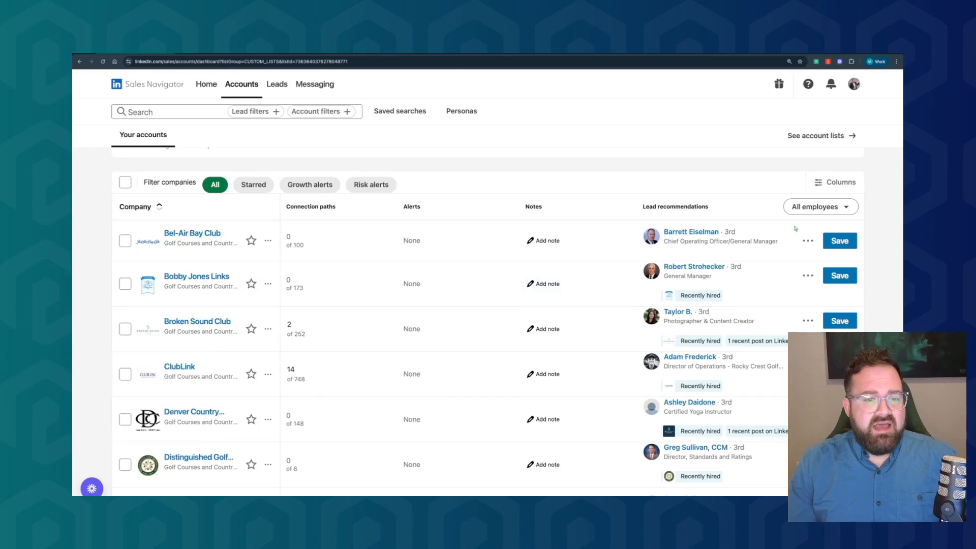
{"action": "left_click", "coordinate": [840, 241]}
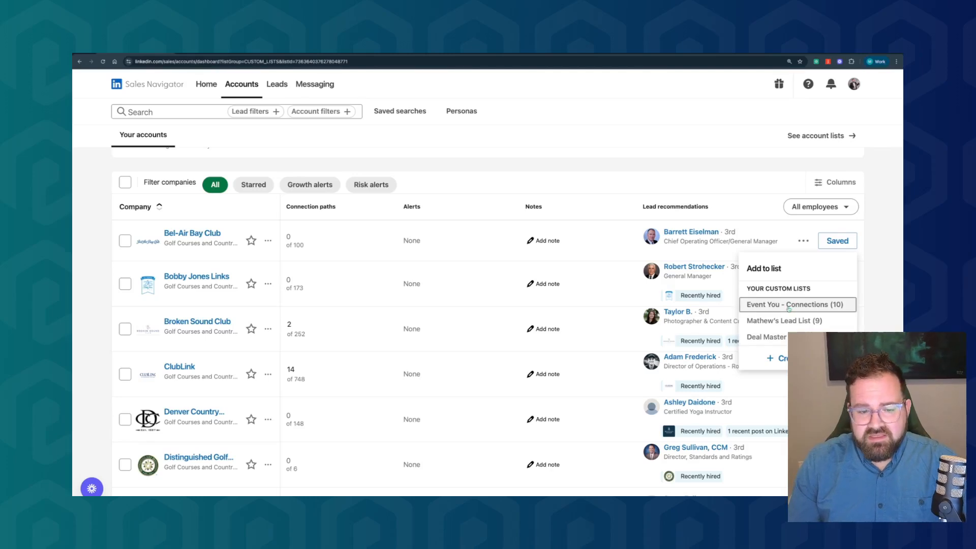
{"action": "left_click", "coordinate": [771, 357]}
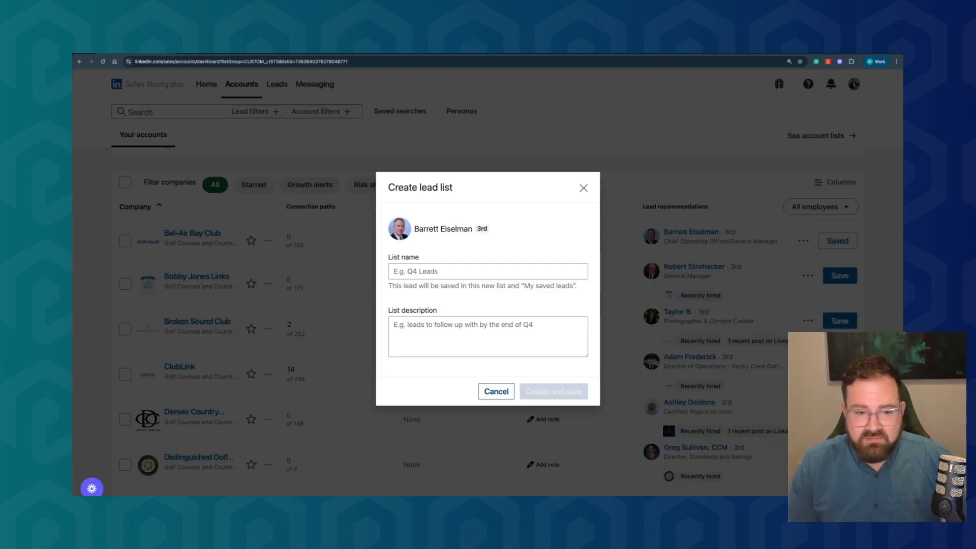
{"action": "left_click", "coordinate": [476, 268]}
{"action": "type", "text": "Golf Cou"}
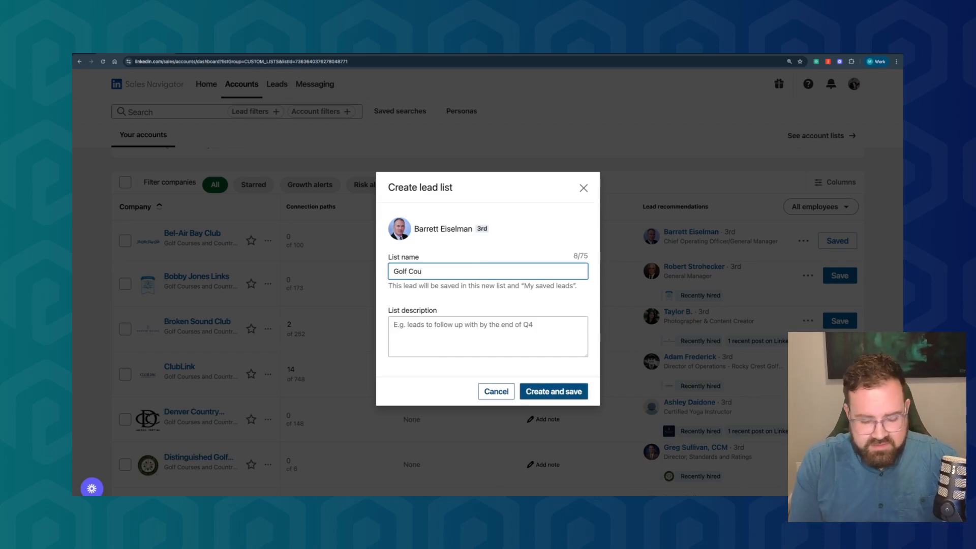
{"action": "type", "text": "rse Mana"}
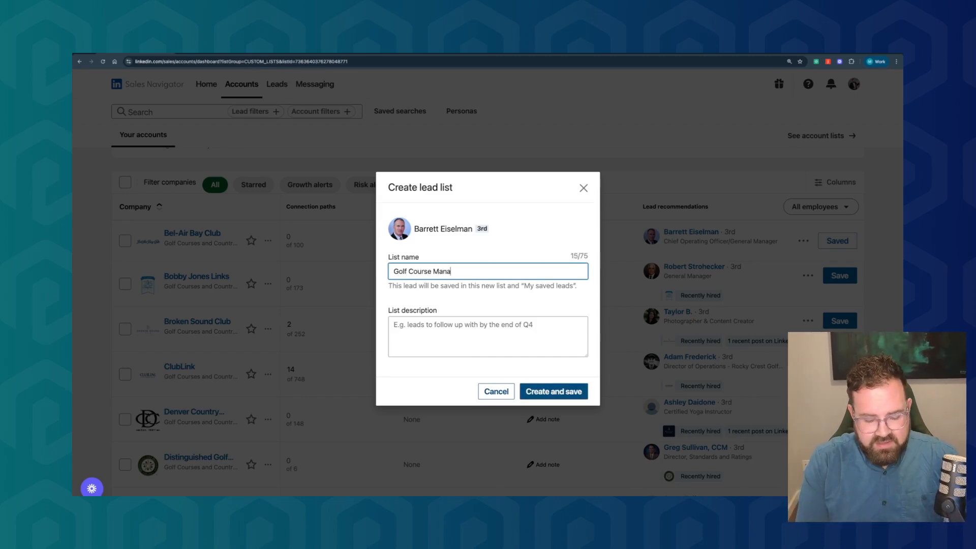
{"action": "type", "text": "gement Nor"}
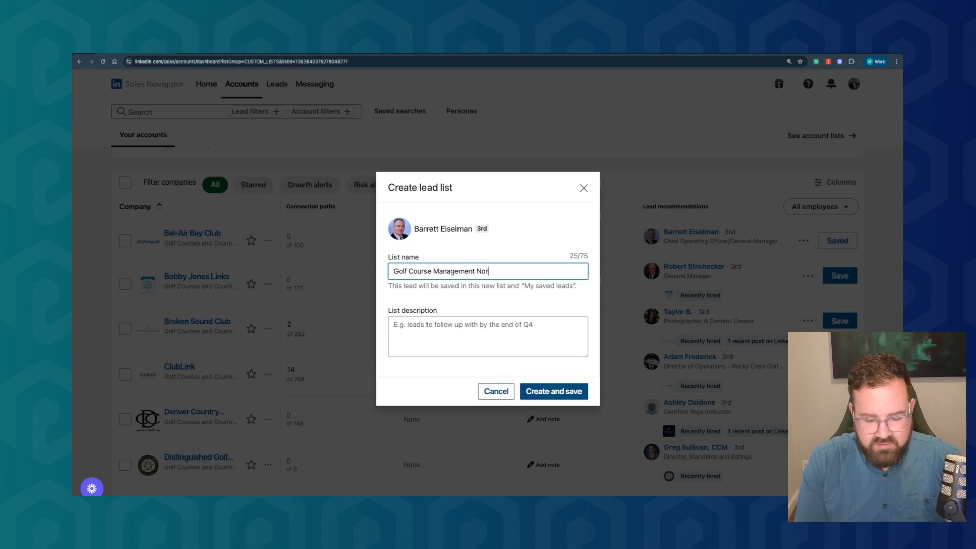
{"action": "type", "text": "th America"}
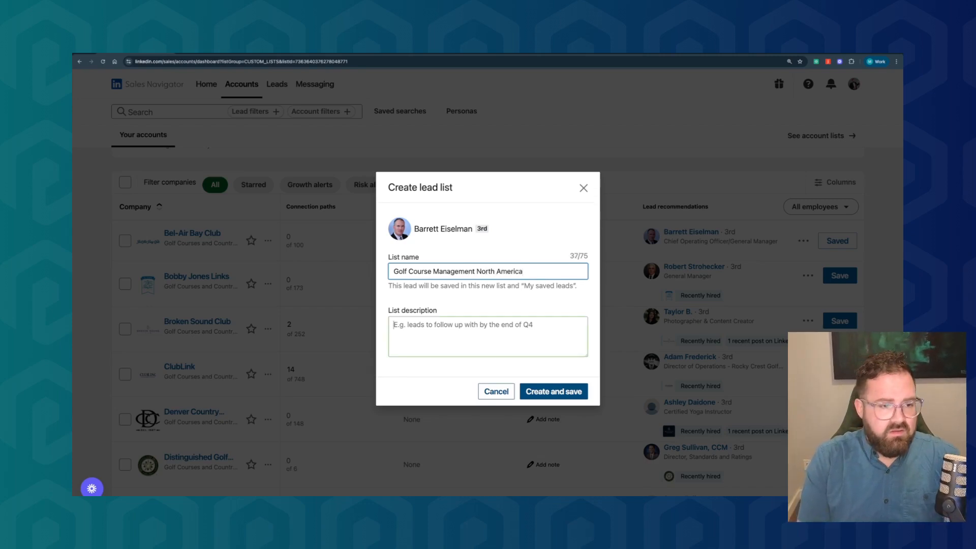
Describe the lead list as "Decision makers of Golf Courses across North America" and create it with the lead
{"action": "key", "text": "Tab"}
{"action": "type", "text": "De"}
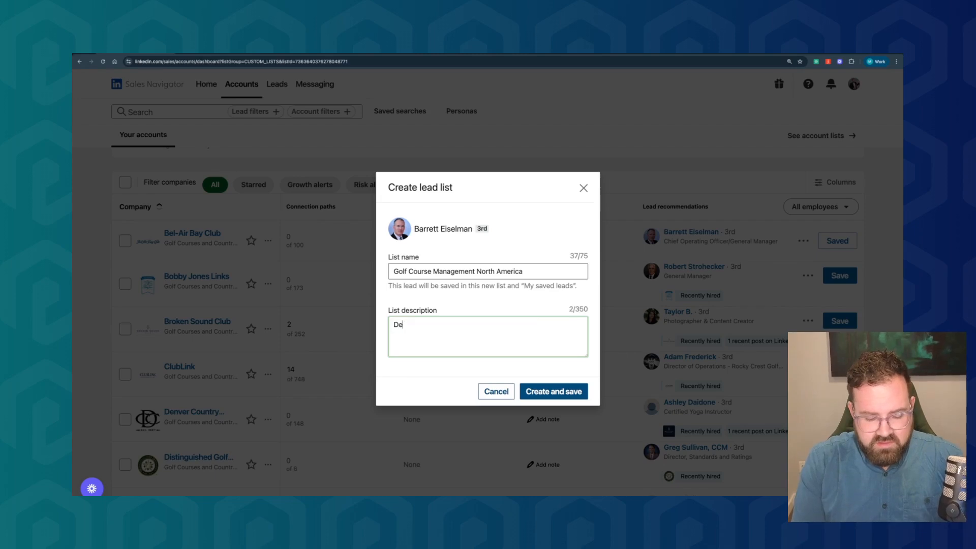
{"action": "type", "text": "cision makers of Golf Courses a"}
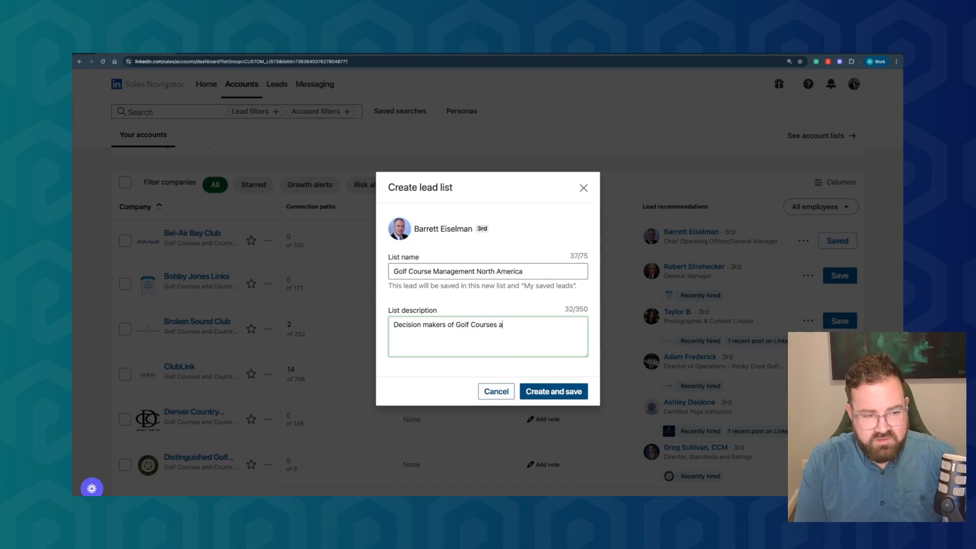
{"action": "type", "text": "cross Nor"}
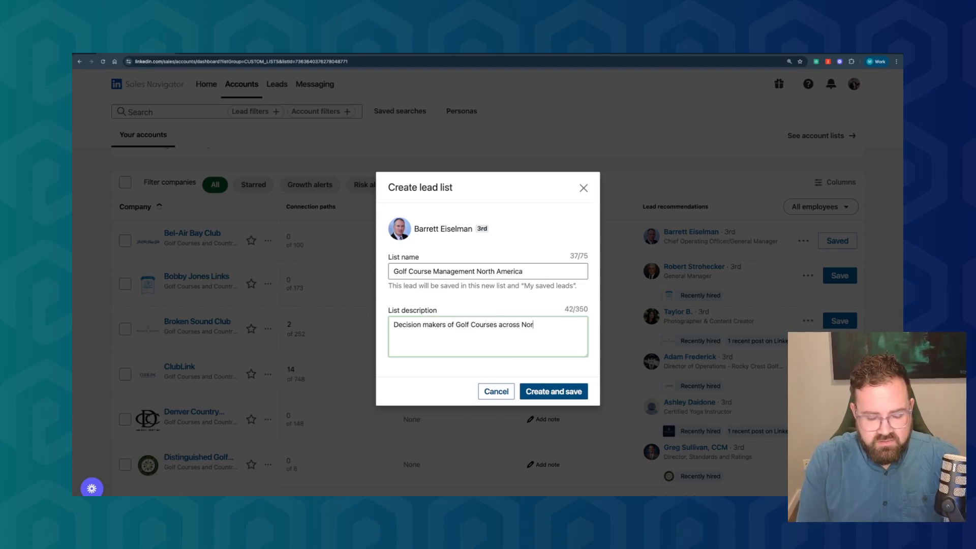
{"action": "type", "text": "th America"}
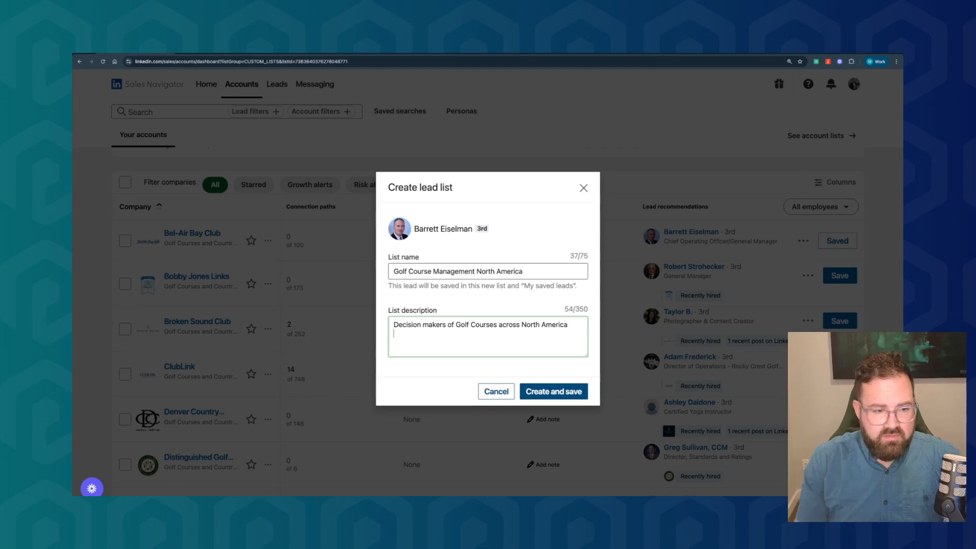
{"action": "left_click", "coordinate": [548, 392]}
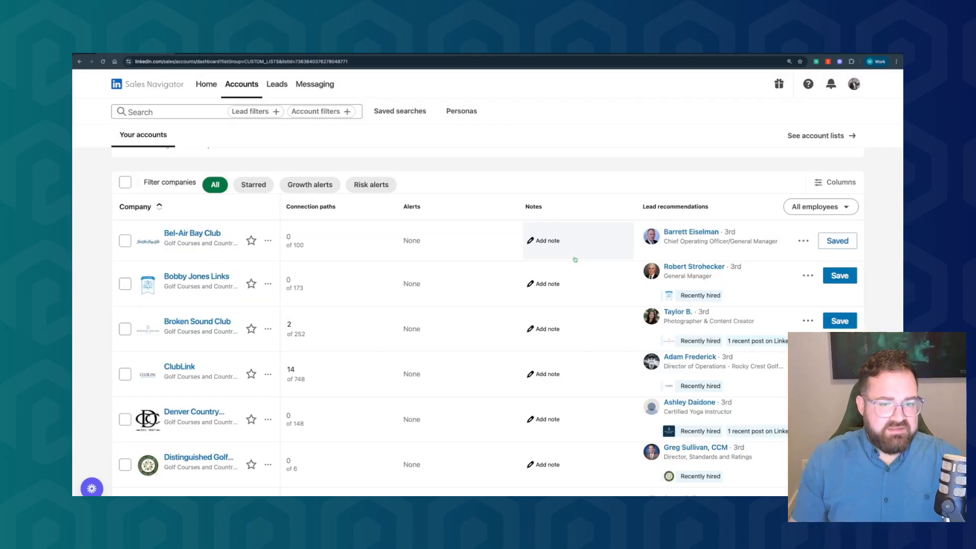
Save the Bobby Jones Links general manager as a lead and add the ClubLink director of operations to the golf course management list
{"action": "left_click", "coordinate": [848, 277]}
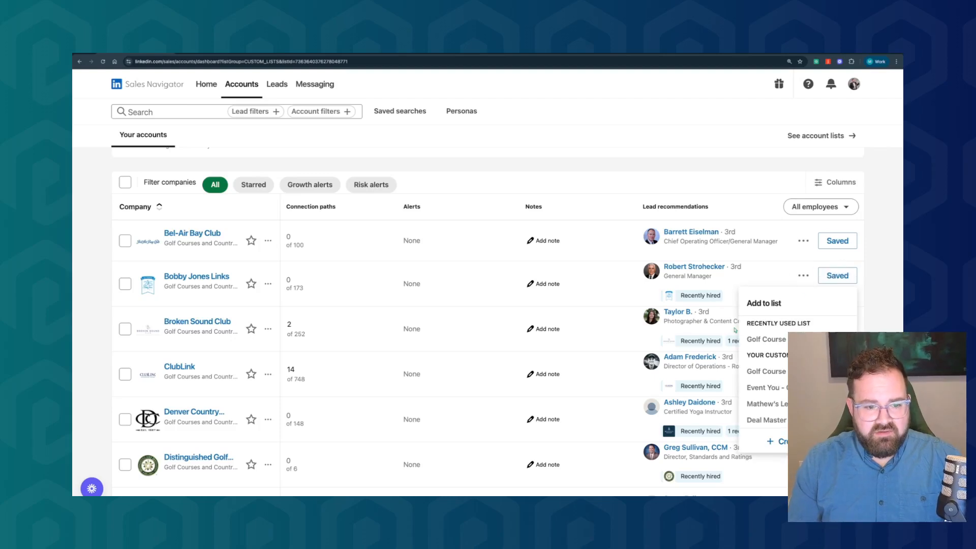
{"action": "left_click", "coordinate": [773, 269]}
{"action": "scroll", "coordinate": [808, 346], "scroll_direction": "down", "scroll_amount": 1}
{"action": "scroll", "coordinate": [808, 330], "scroll_direction": "down", "scroll_amount": 1}
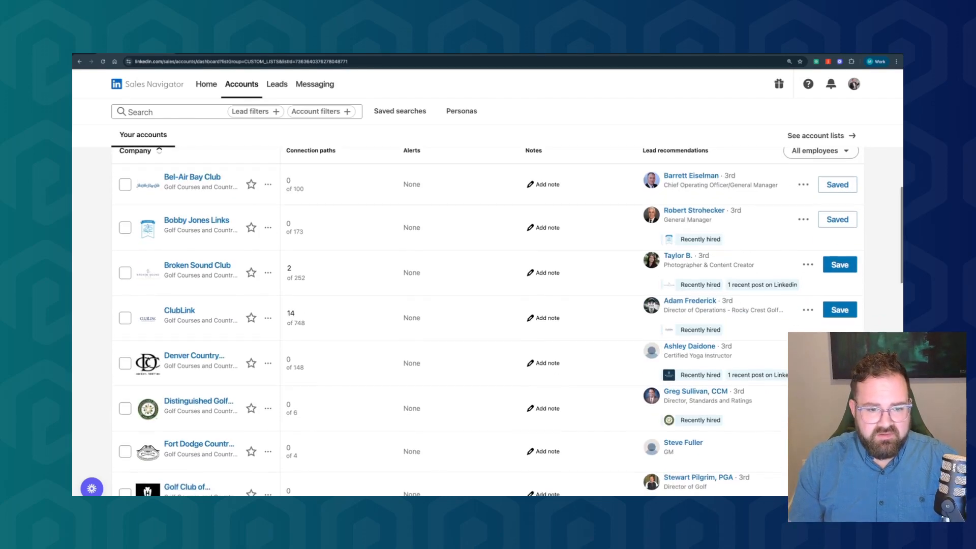
{"action": "left_click", "coordinate": [845, 311]}
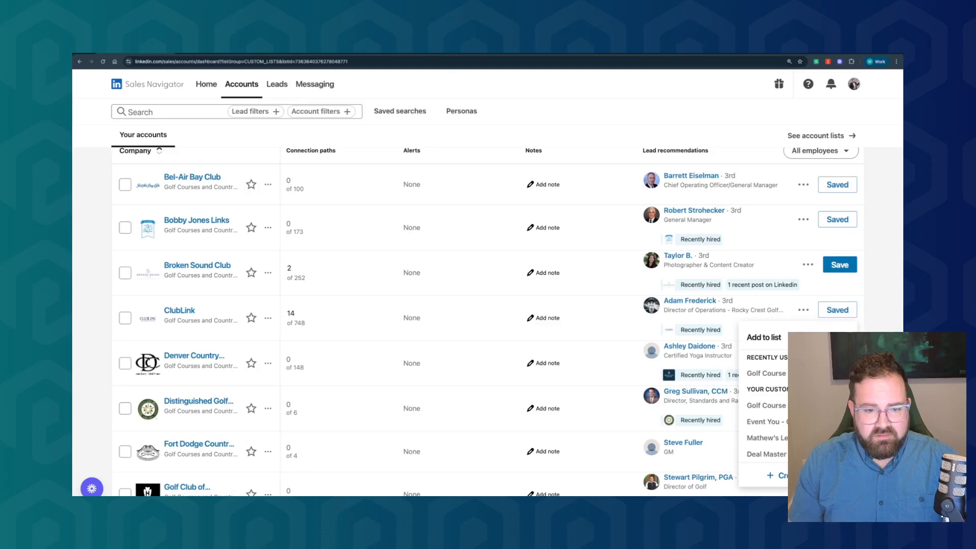
{"action": "left_click", "coordinate": [808, 373]}
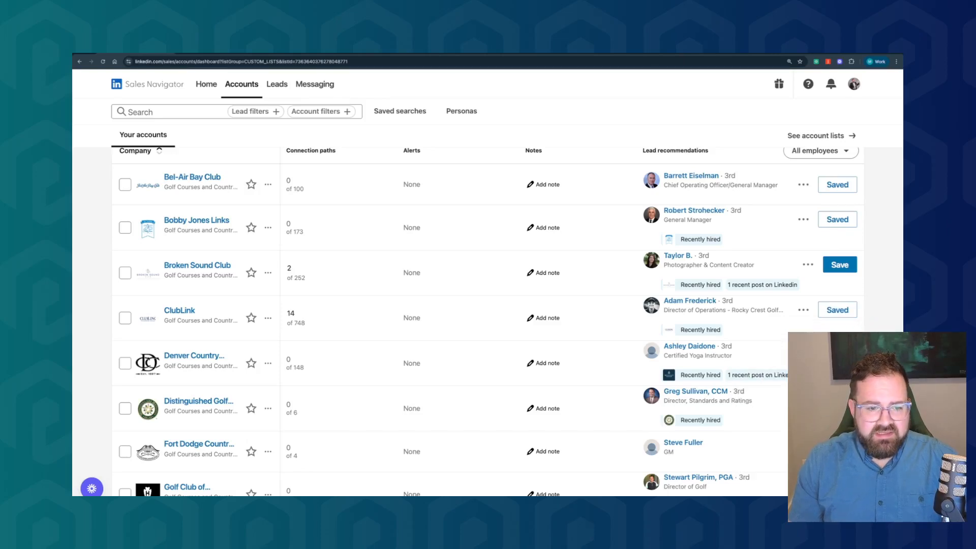
Save the Distinguished Golf standards director and the Golf Club's Director of Golf to the golf course management lead list
{"action": "scroll", "coordinate": [808, 320], "scroll_direction": "down", "scroll_amount": 1}
{"action": "scroll", "coordinate": [808, 312], "scroll_direction": "down", "scroll_amount": 1}
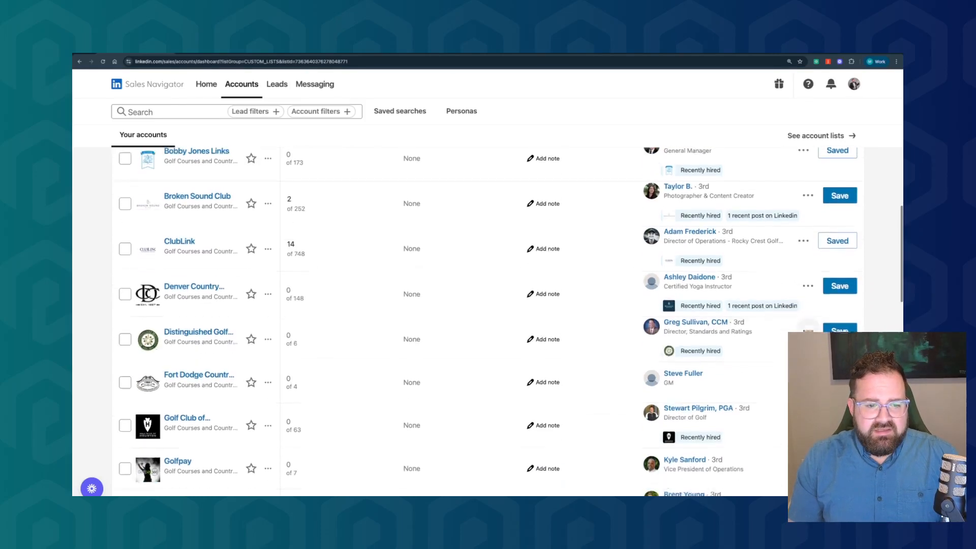
{"action": "left_click", "coordinate": [849, 326]}
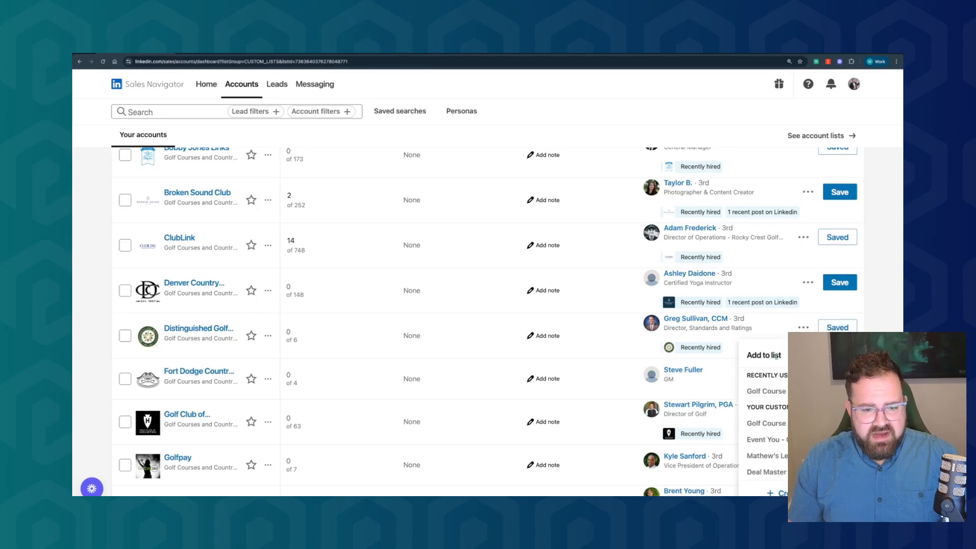
{"action": "left_click", "coordinate": [813, 395]}
{"action": "scroll", "coordinate": [813, 394], "scroll_direction": "down", "scroll_amount": 1}
{"action": "left_click", "coordinate": [840, 346]}
{"action": "left_click", "coordinate": [813, 409]}
Save the recommended leads at Golfpay and GreatLIFE Golf to the golf course management lead list
{"action": "scroll", "coordinate": [813, 410], "scroll_direction": "down", "scroll_amount": 1}
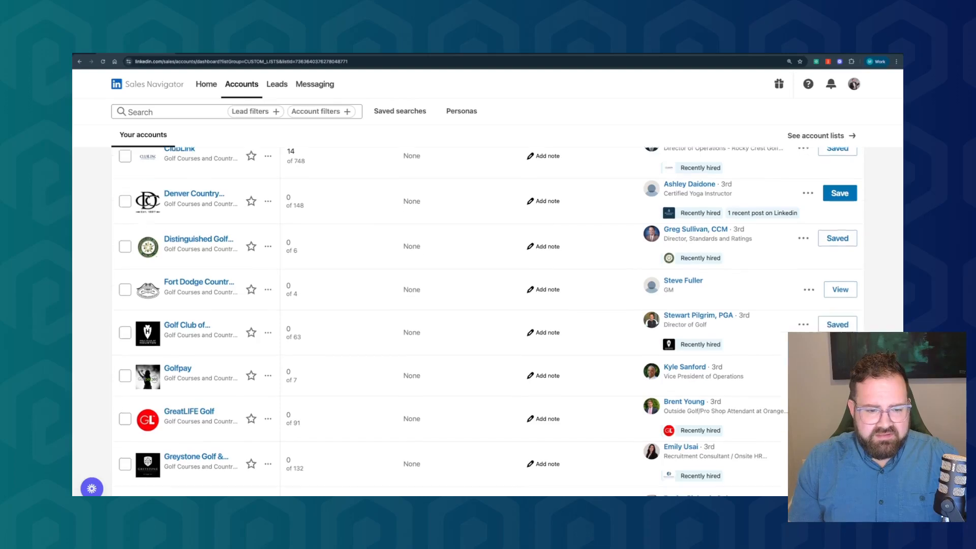
{"action": "left_click", "coordinate": [839, 369]}
{"action": "left_click", "coordinate": [813, 432]}
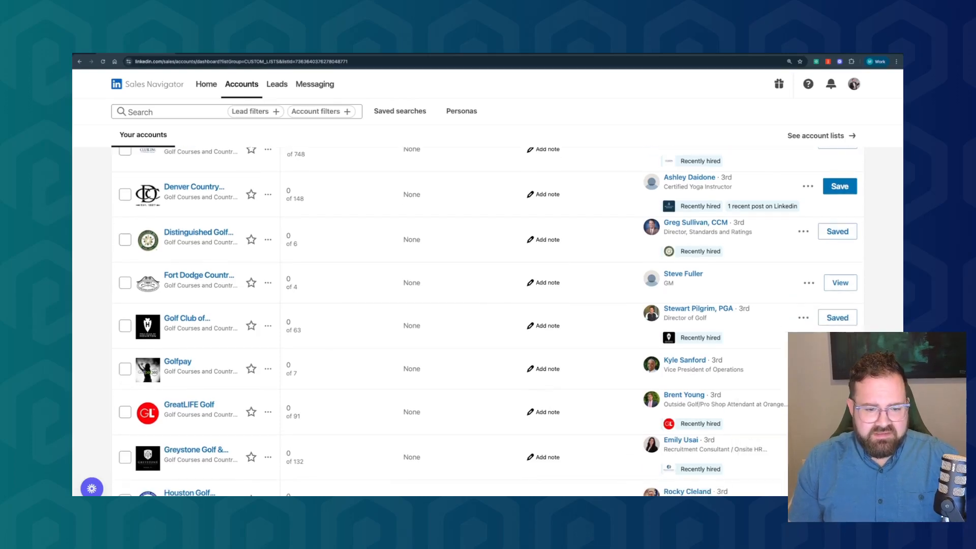
{"action": "left_click", "coordinate": [839, 404]}
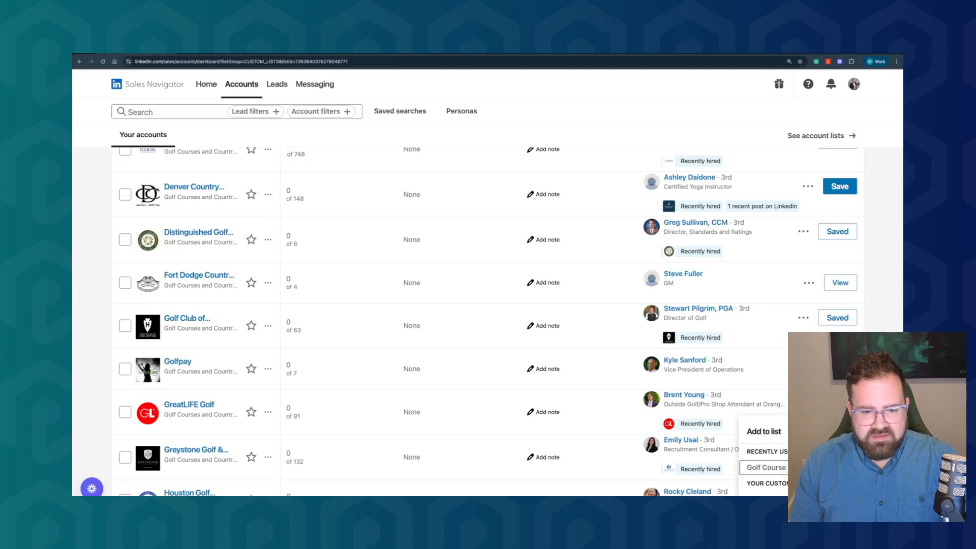
{"action": "left_click", "coordinate": [813, 468]}
{"action": "scroll", "coordinate": [813, 467], "scroll_direction": "down", "scroll_amount": 2}
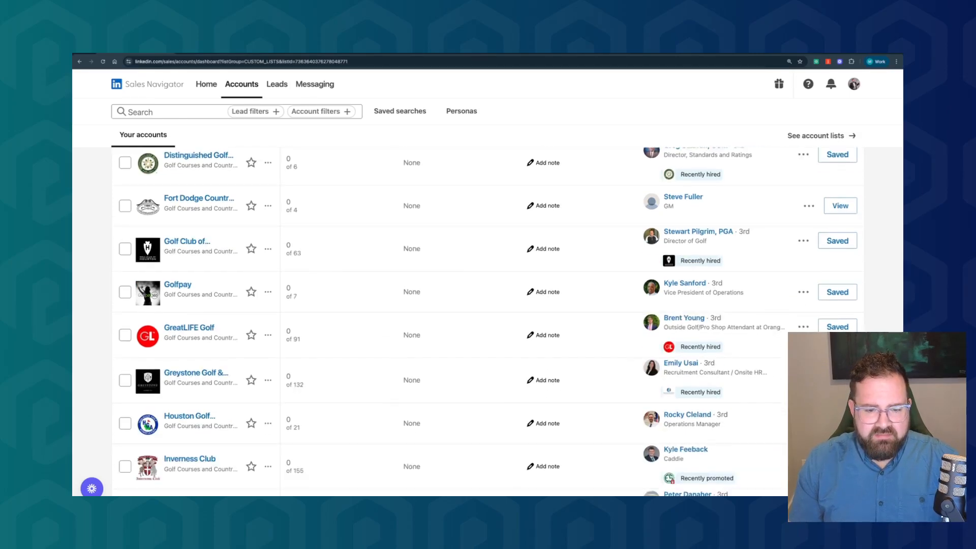
Save the Houston Golf Association operations manager and the Panther National chief executive officer to the golf course management lead list
{"action": "left_click", "coordinate": [838, 423]}
{"action": "scroll", "coordinate": [813, 465], "scroll_direction": "down", "scroll_amount": 1}
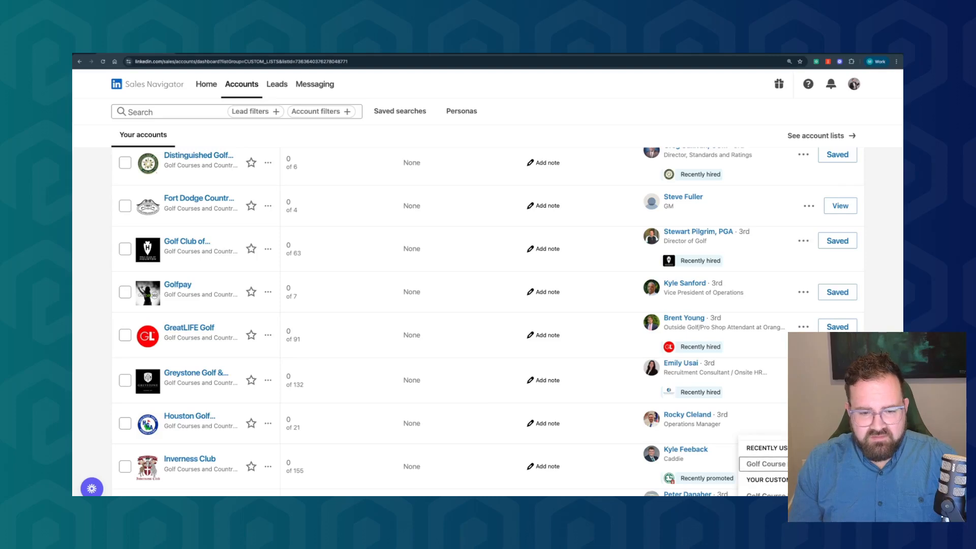
{"action": "left_click", "coordinate": [813, 464]}
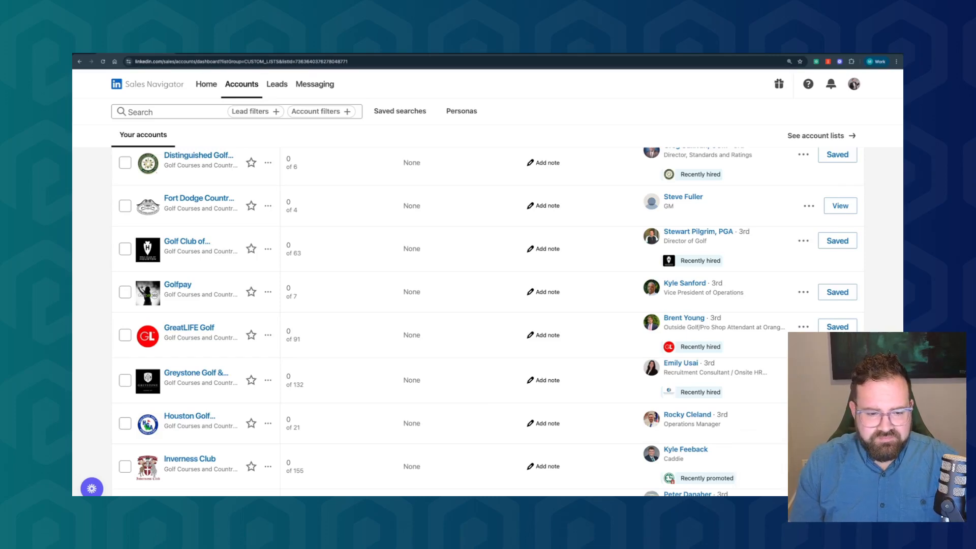
{"action": "scroll", "coordinate": [488, 320], "scroll_direction": "down", "scroll_amount": 5}
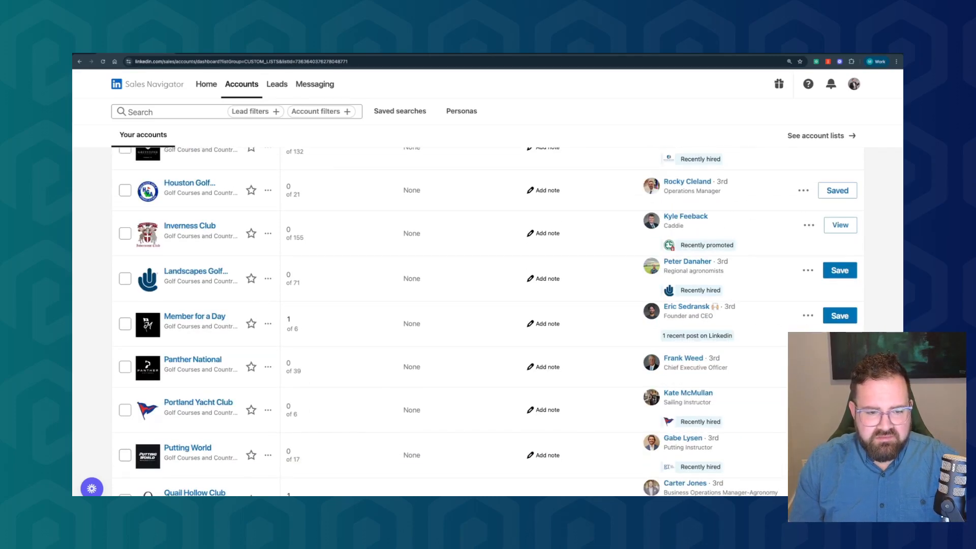
{"action": "left_click", "coordinate": [840, 367]}
{"action": "left_click", "coordinate": [813, 430]}
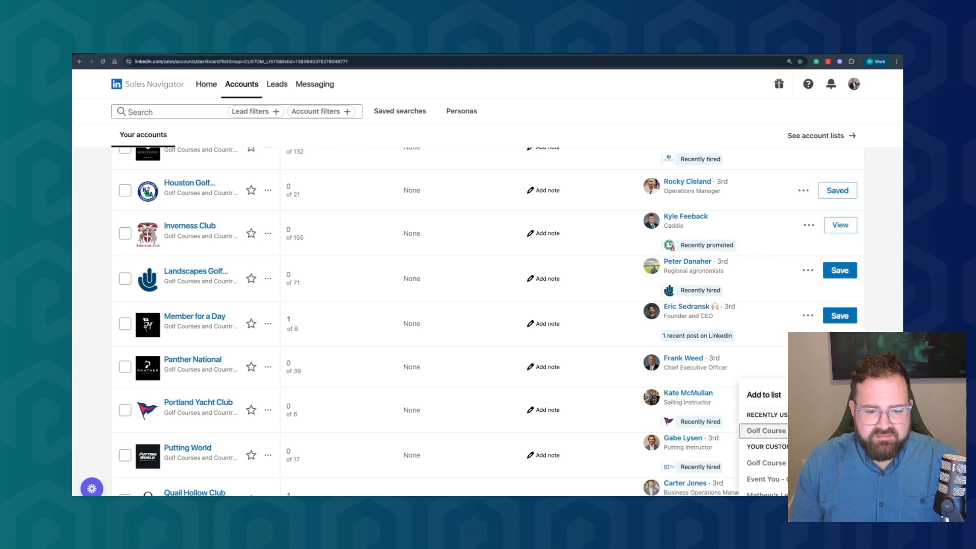
Open the Golf Course Management North America lead list to review its saved leads
{"action": "scroll", "coordinate": [813, 427], "scroll_direction": "up", "scroll_amount": 10}
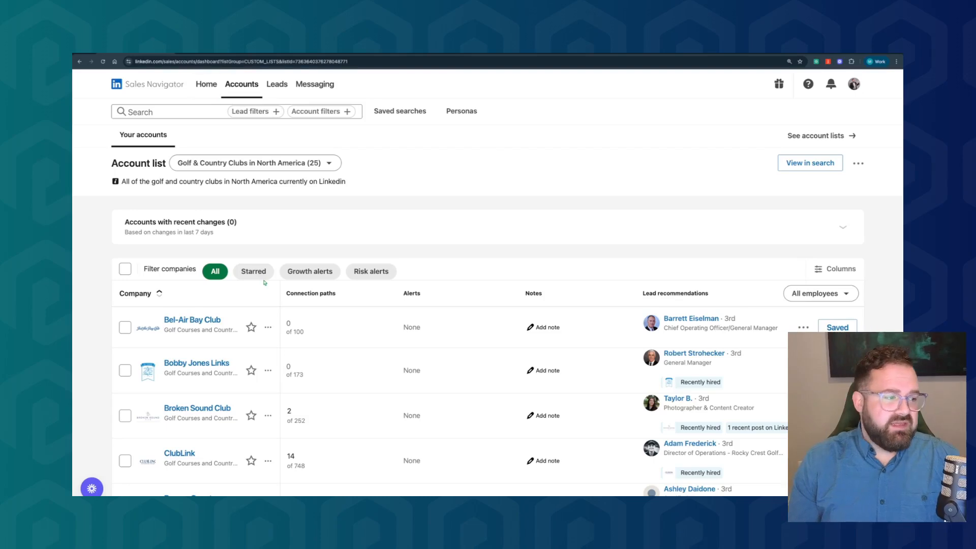
{"action": "left_click", "coordinate": [283, 85]}
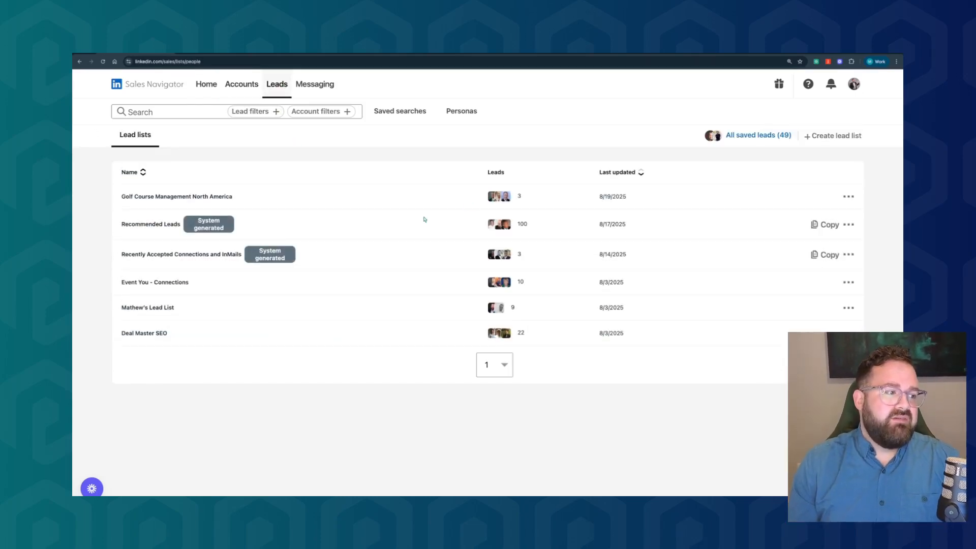
{"action": "left_click", "coordinate": [211, 196]}
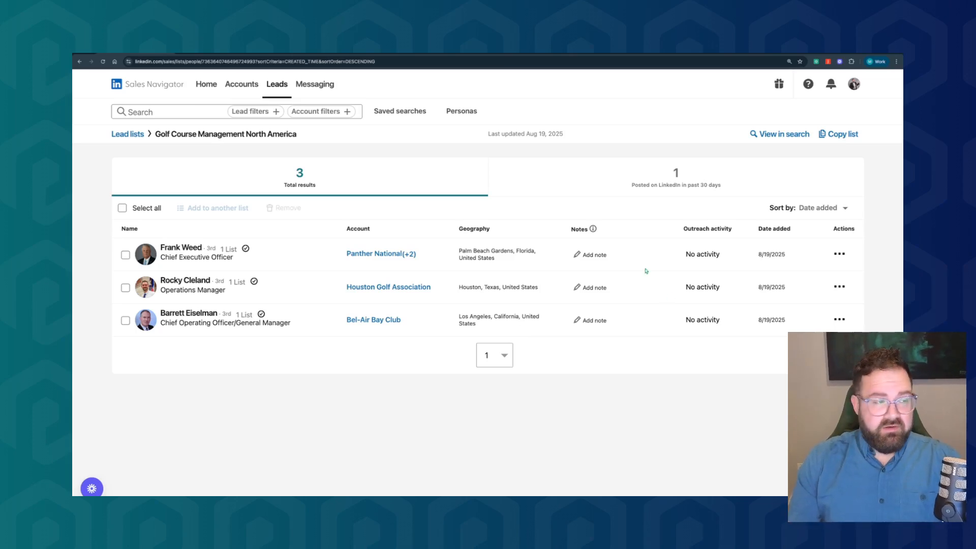
View the home alerts filtered by the Golf & Country Clubs in North America account list, and clear the filter
{"action": "left_click", "coordinate": [215, 88]}
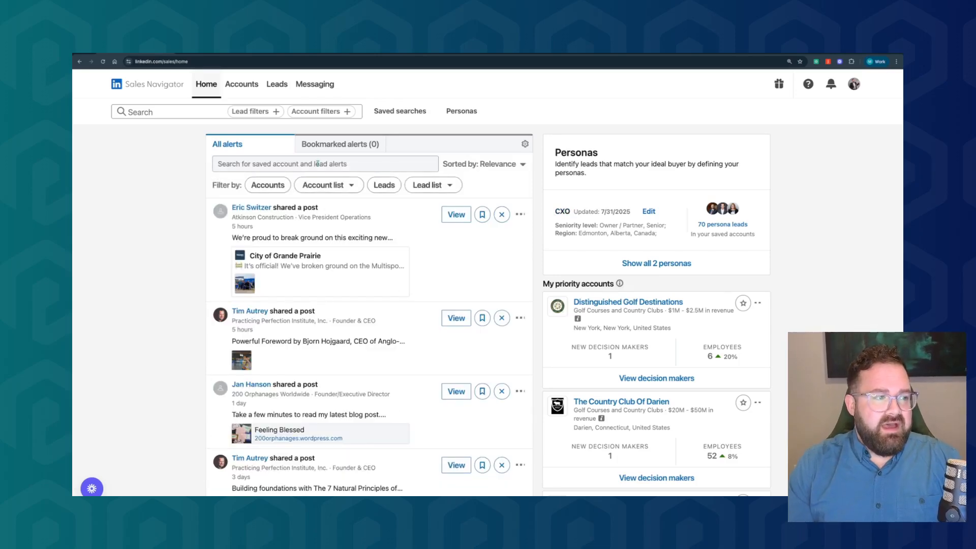
{"action": "left_click", "coordinate": [336, 188]}
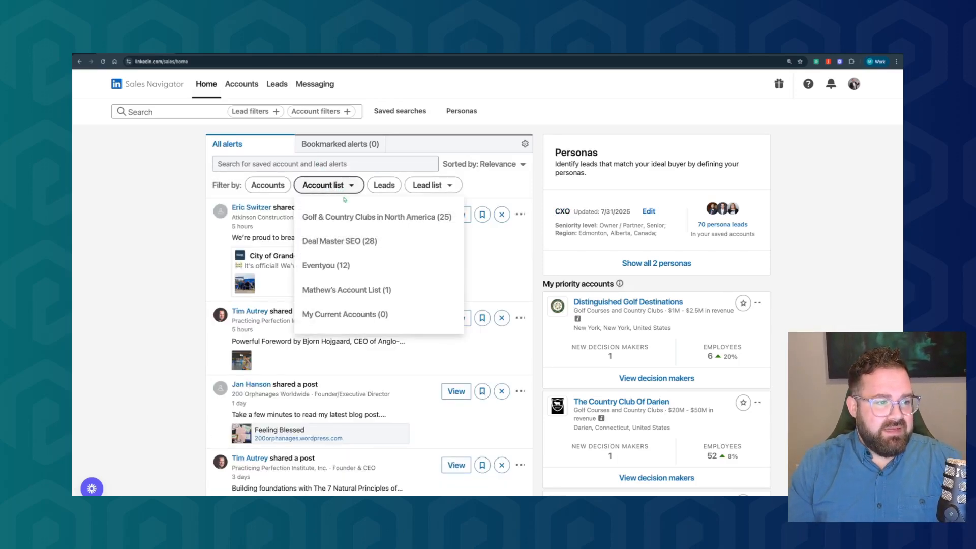
{"action": "left_click", "coordinate": [354, 216]}
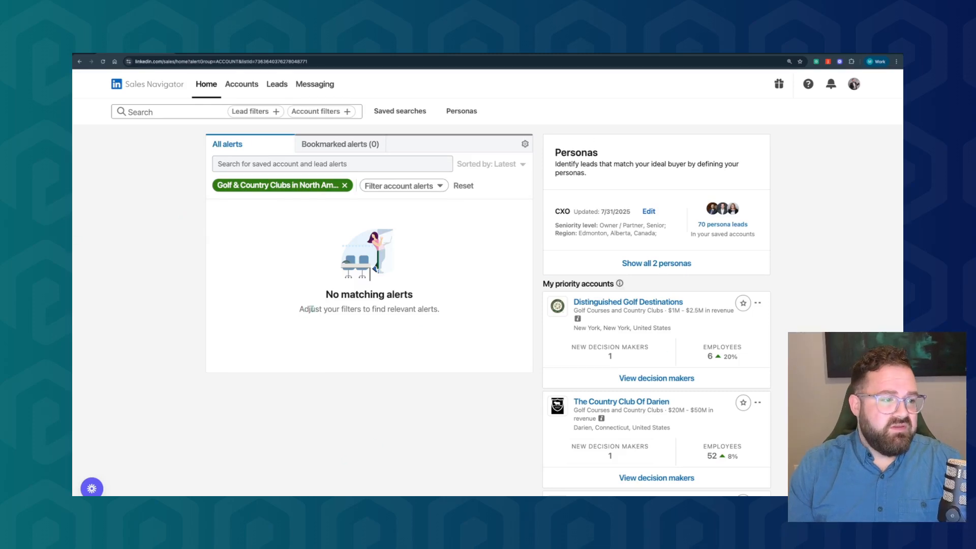
{"action": "left_click", "coordinate": [345, 185]}
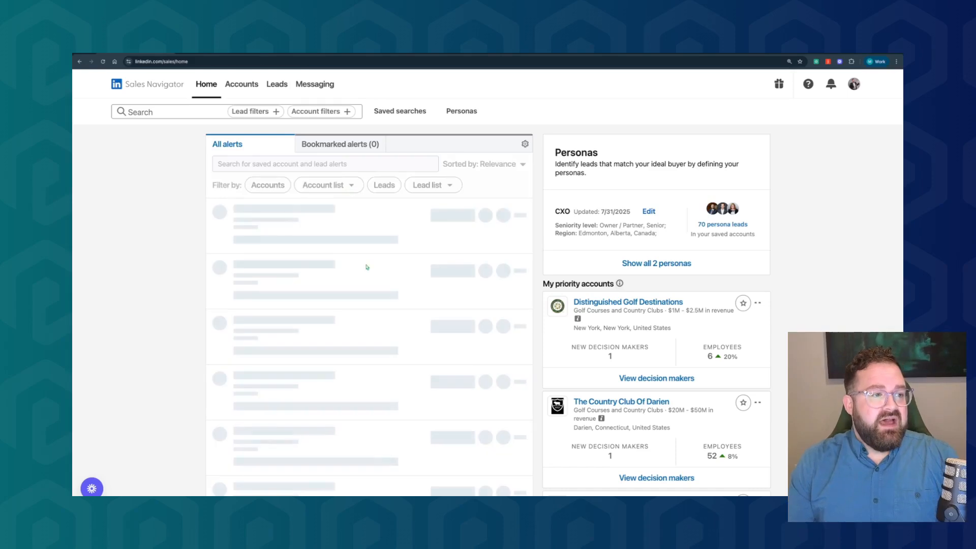
View the home alerts filtered by the Golf Course Management North America lead list, and clear the filter
{"action": "left_click", "coordinate": [450, 186]}
{"action": "left_click", "coordinate": [478, 217]}
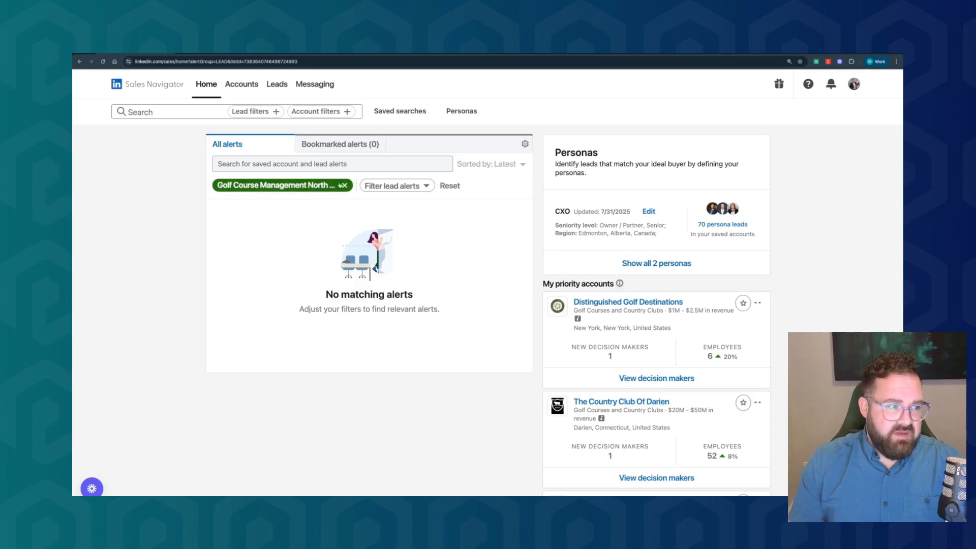
{"action": "left_click", "coordinate": [344, 186]}
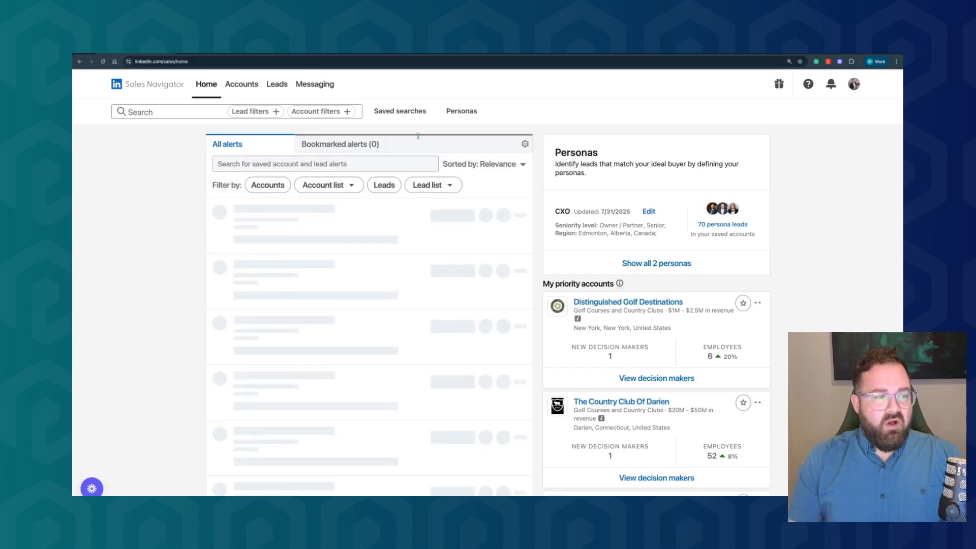
Open the "Powerful Foreword" post alert from the Practicing Perfection Institute founder and like the post
{"action": "scroll", "coordinate": [402, 325], "scroll_direction": "down", "scroll_amount": 1}
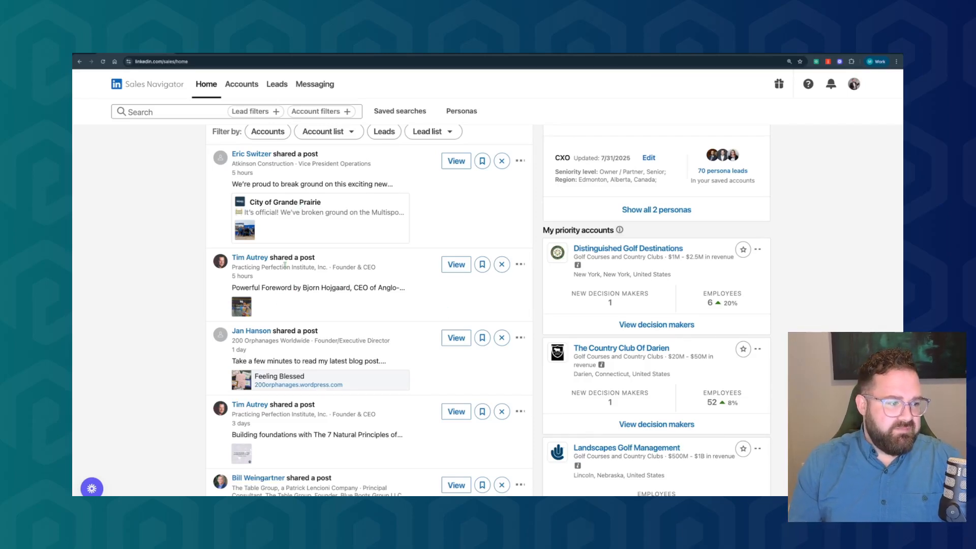
{"action": "left_click", "coordinate": [456, 264]}
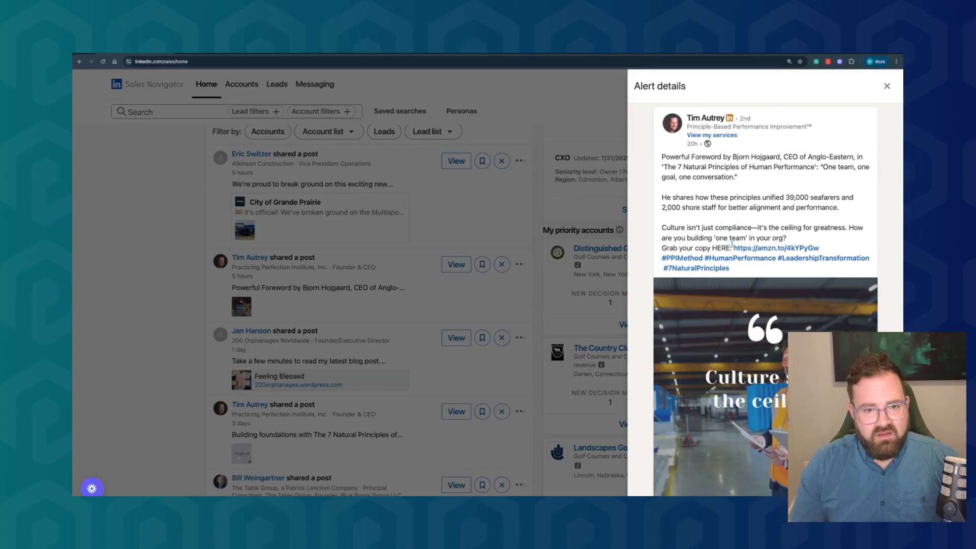
{"action": "scroll", "coordinate": [731, 244], "scroll_direction": "down", "scroll_amount": 2}
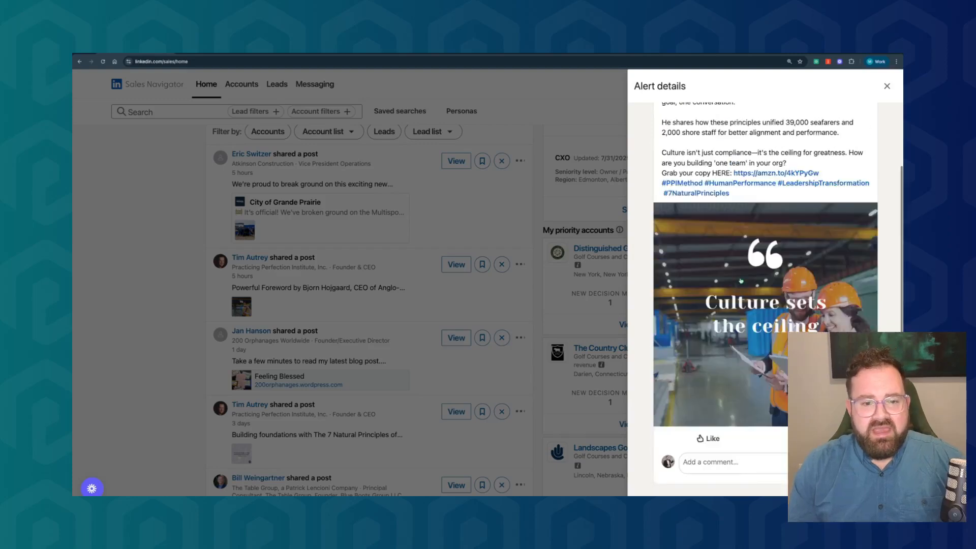
{"action": "left_click", "coordinate": [710, 438]}
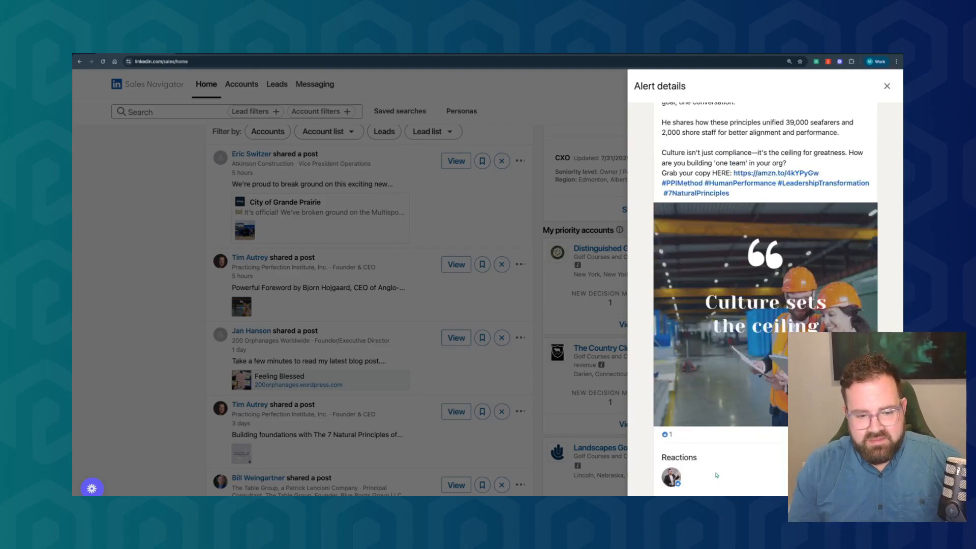
Comment on the post that "Culture is really the most important" for "creating a successful team." and close the alert details
{"action": "scroll", "coordinate": [721, 460], "scroll_direction": "down", "scroll_amount": 2}
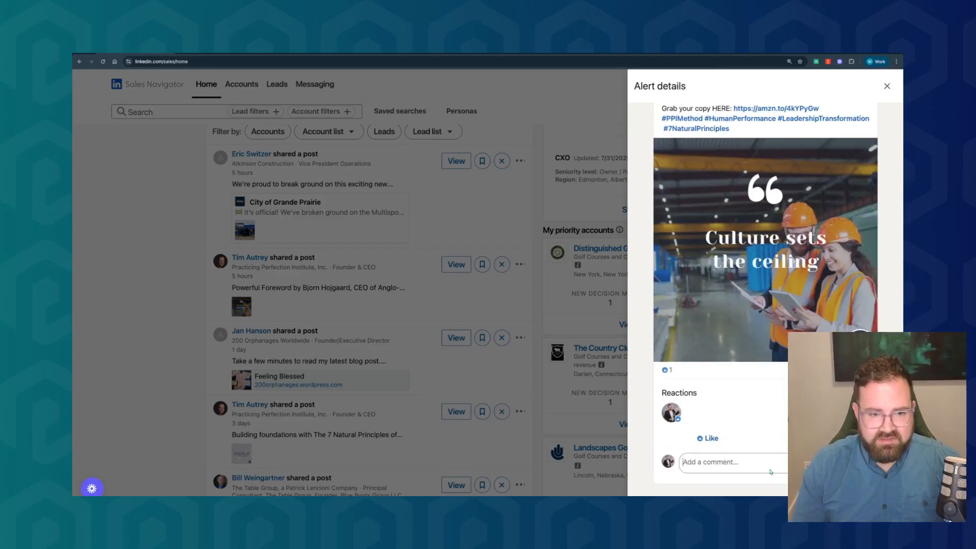
{"action": "type", "text": "Cul"}
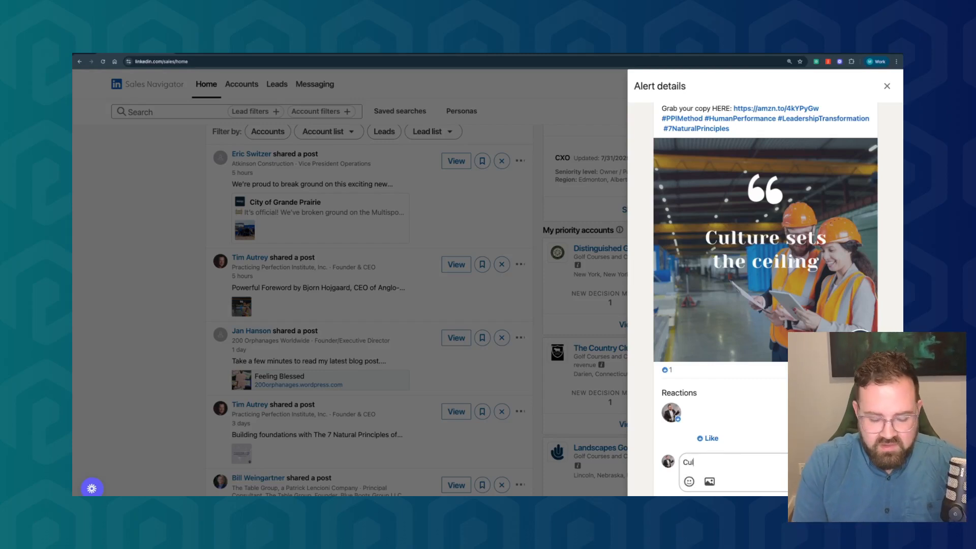
{"action": "type", "text": "ture is real"}
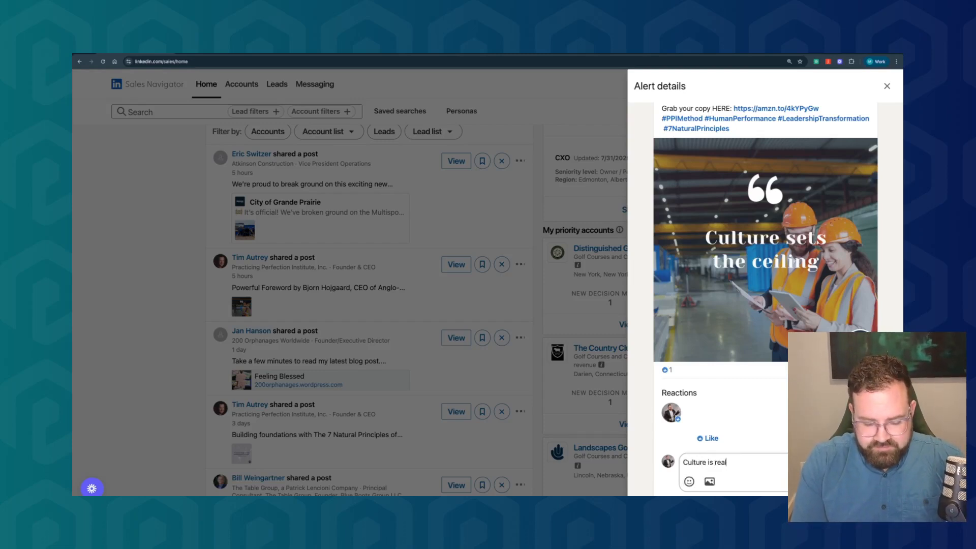
{"action": "type", "text": "ly the most importa"}
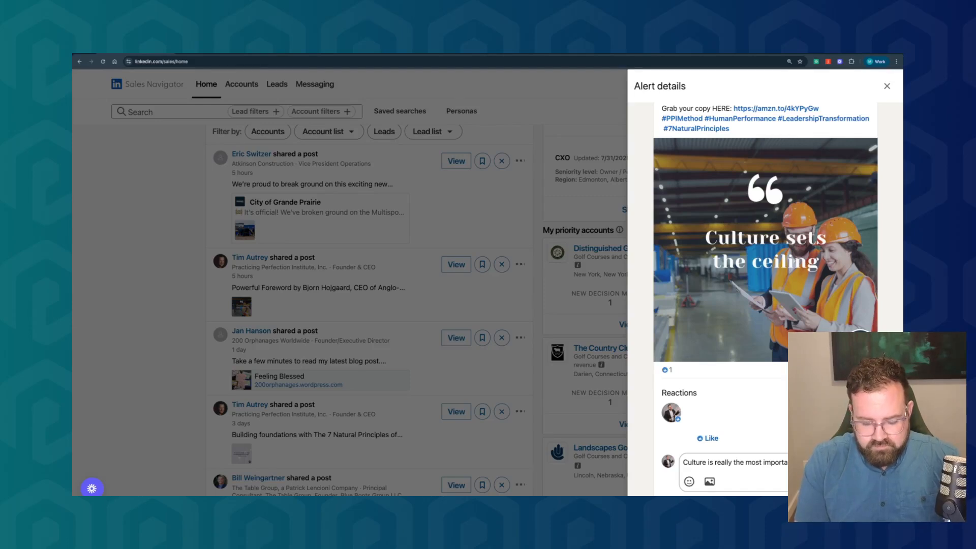
{"action": "type", "text": "starting a n"}
{"action": "key", "text": "BackSpace"}
{"action": "key", "text": "BackSpace"}
{"action": "key", "text": "BackSpace"}
{"action": "key", "text": "BackSpace"}
{"action": "key", "text": "BackSpace"}
{"action": "key", "text": "BackSpace"}
{"action": "key", "text": "BackSpace"}
{"action": "key", "text": "BackSpace"}
{"action": "key", "text": "BackSpace"}
{"action": "key", "text": "BackSpace"}
{"action": "key", "text": "BackSpace"}
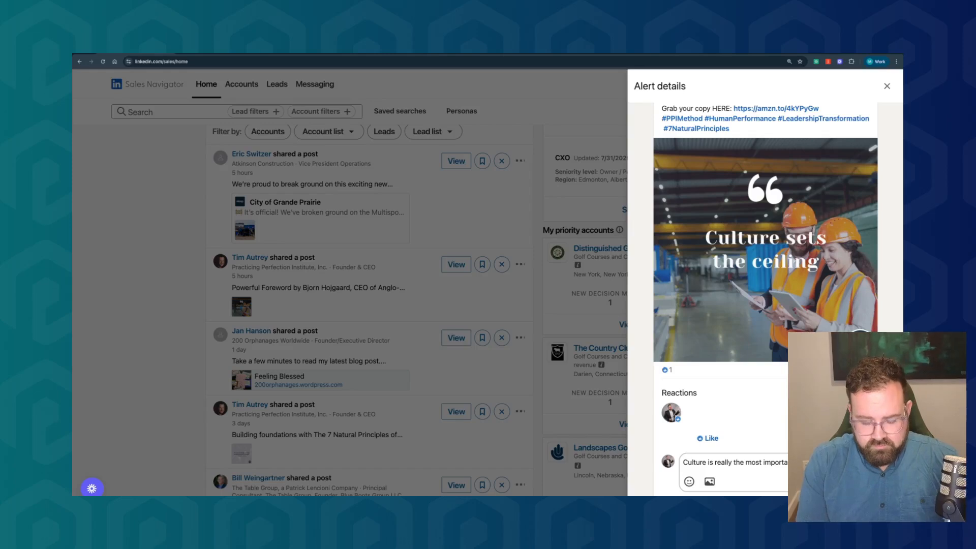
{"action": "type", "text": "creating"}
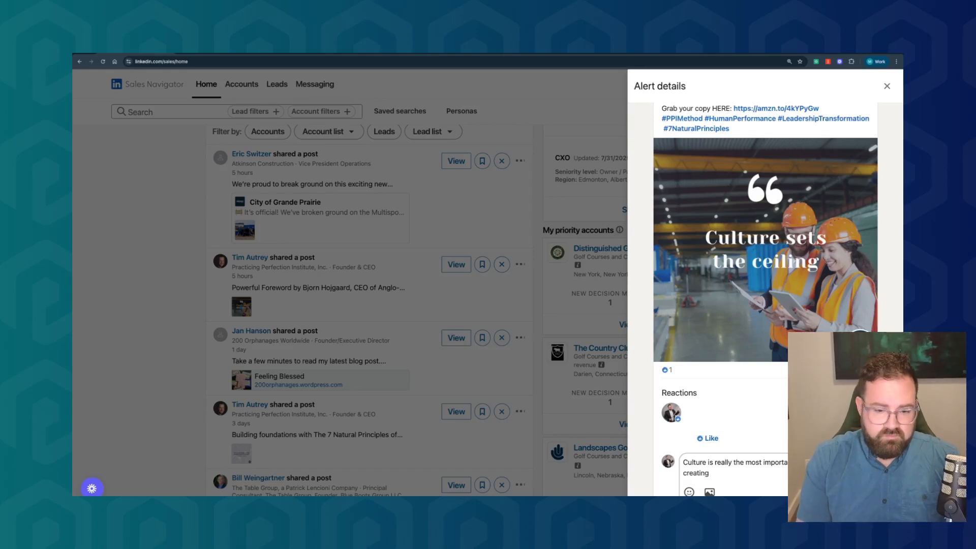
{"action": "type", "text": " a succ"}
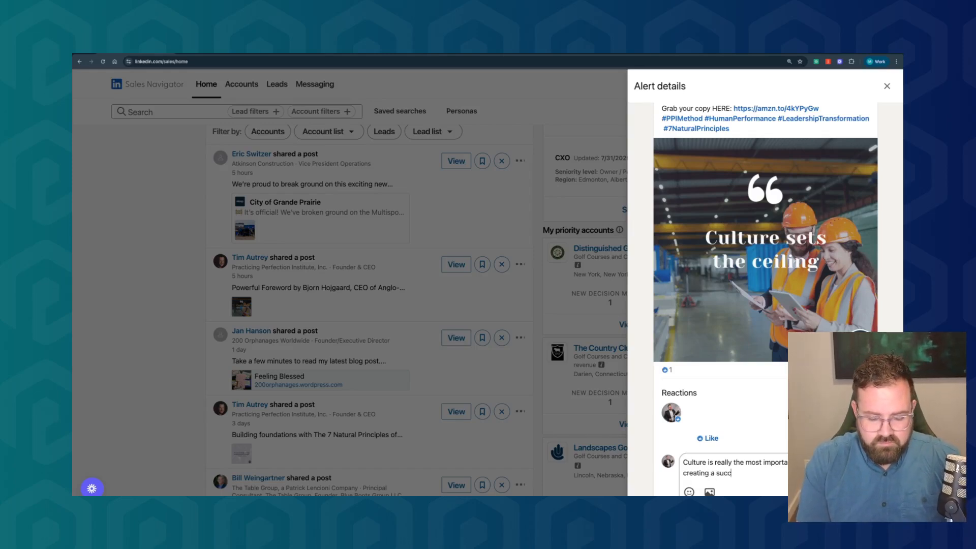
{"action": "type", "text": "essful team."}
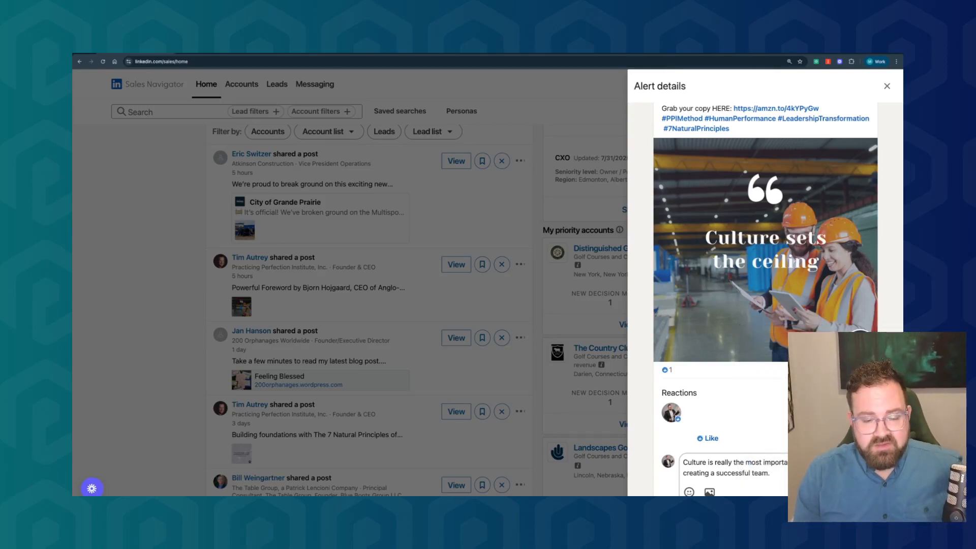
{"action": "left_click", "coordinate": [852, 492]}
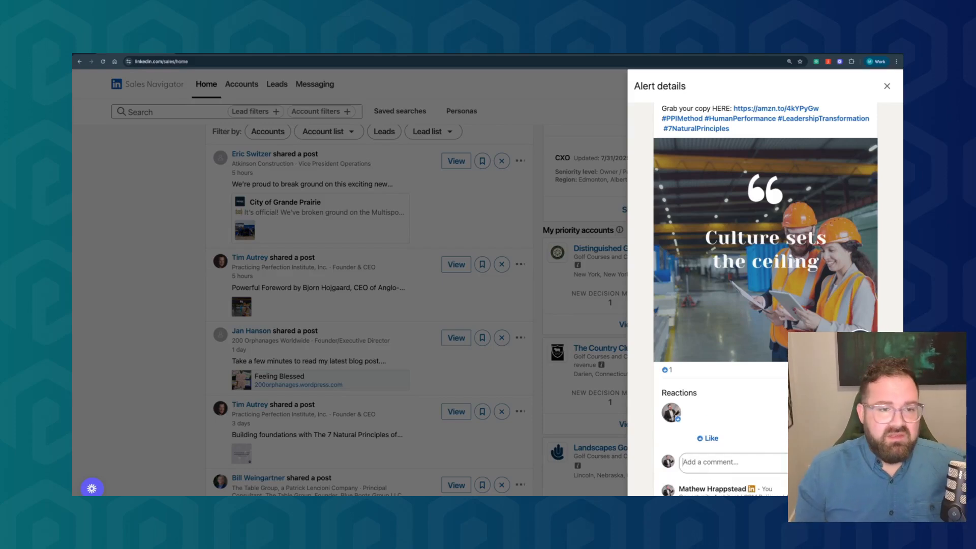
{"action": "scroll", "coordinate": [765, 300], "scroll_direction": "up", "scroll_amount": 3}
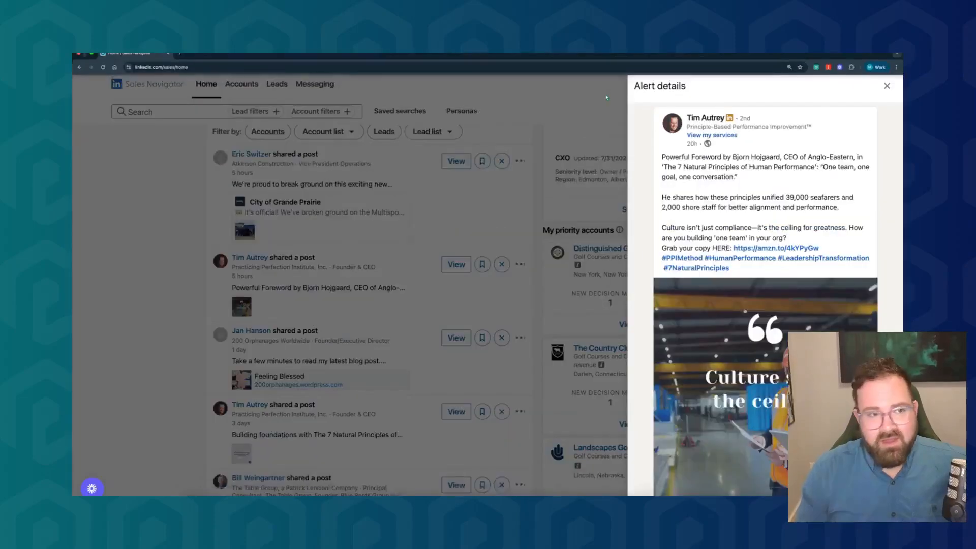
{"action": "left_click", "coordinate": [887, 86]}
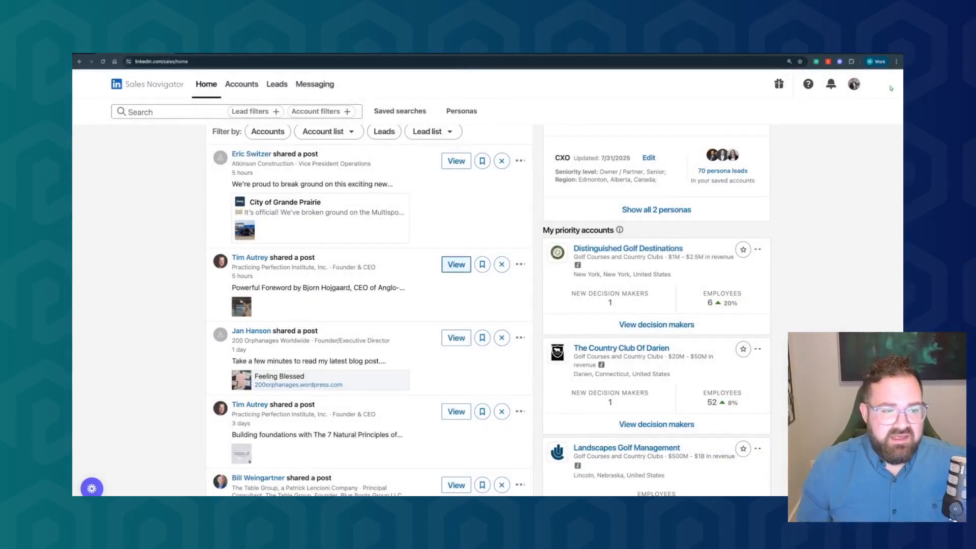